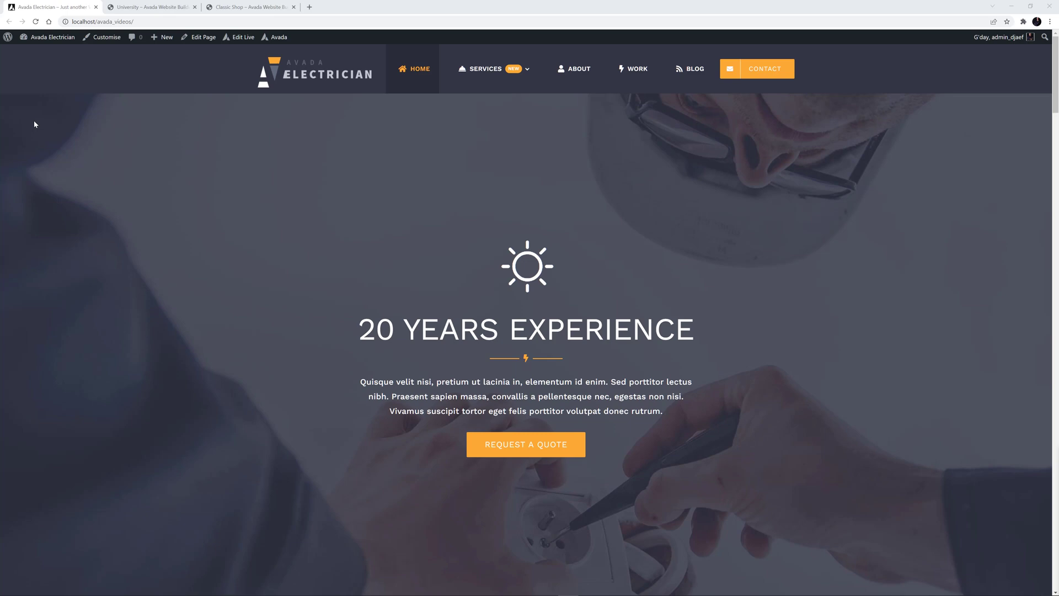
- Look through the Avada University and Classic Shop demo sites
{"action": "left_click", "coordinate": [133, 7]}
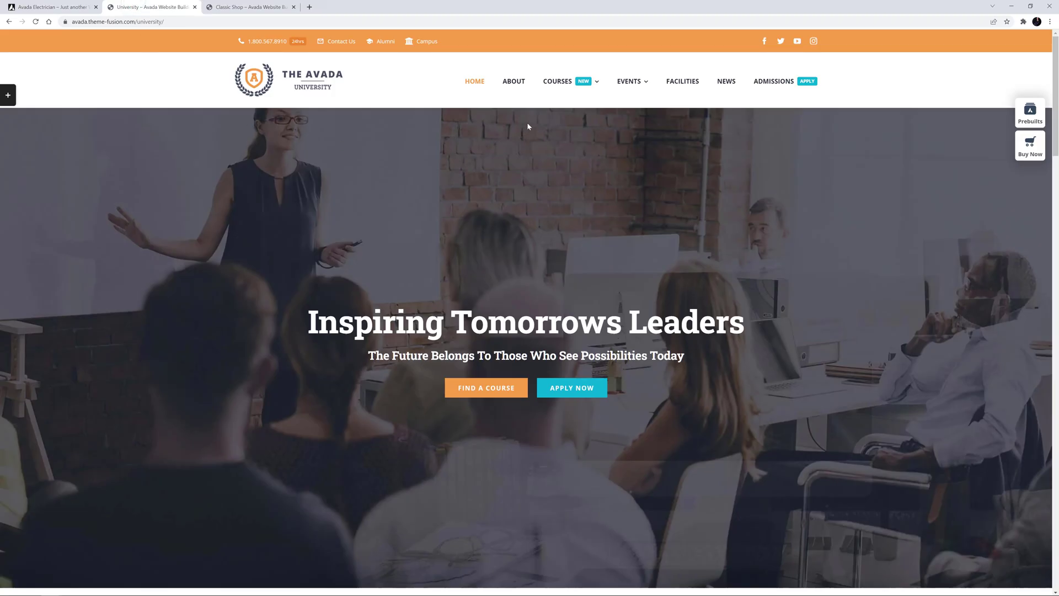
{"action": "mouse_move", "coordinate": [555, 82]}
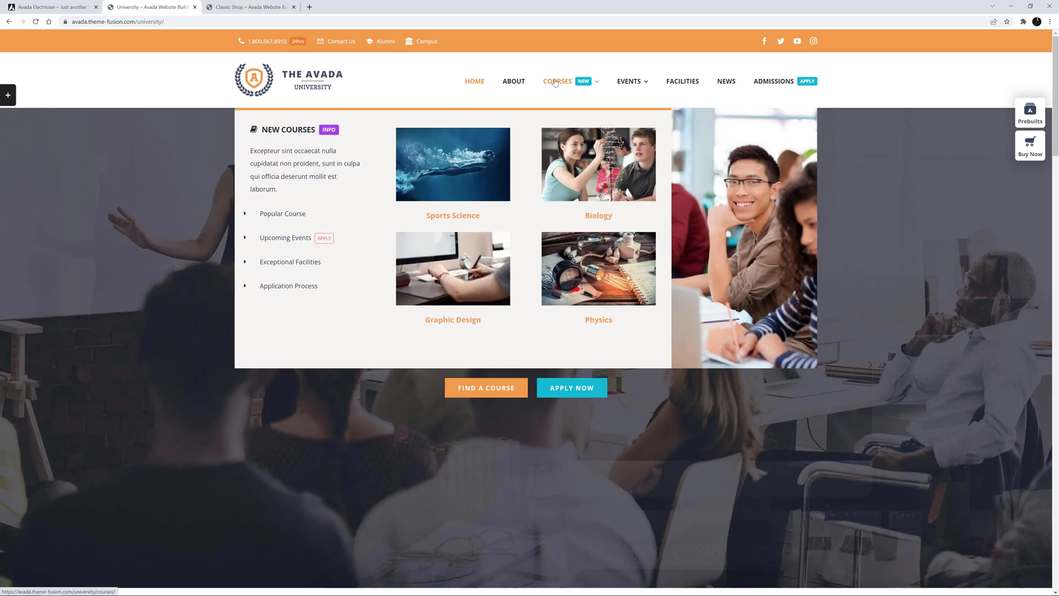
{"action": "mouse_move", "coordinate": [631, 81]}
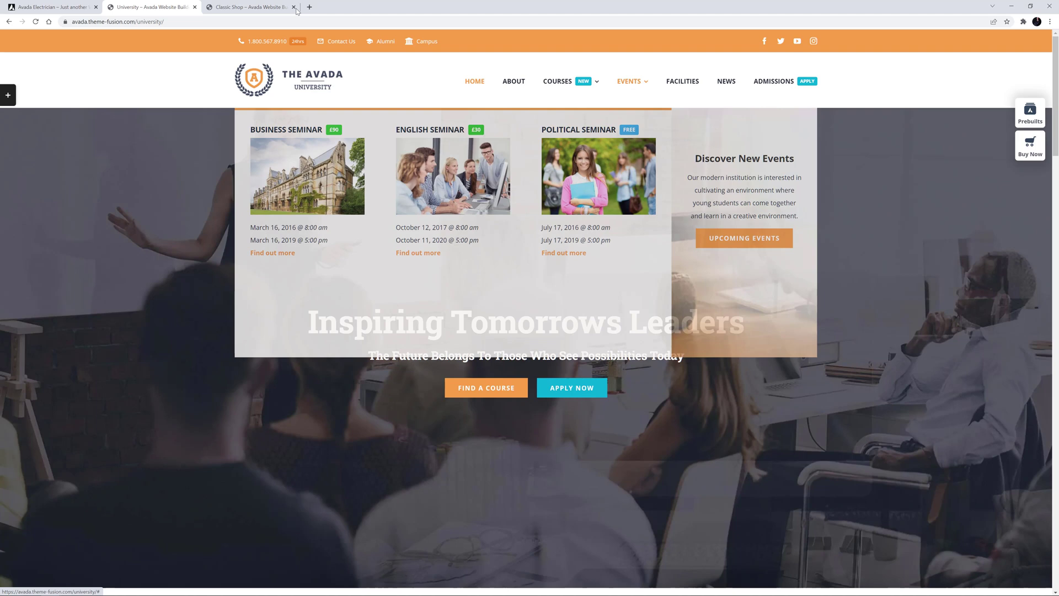
{"action": "key", "text": "ctrl+Tab"}
{"action": "mouse_move", "coordinate": [508, 74]}
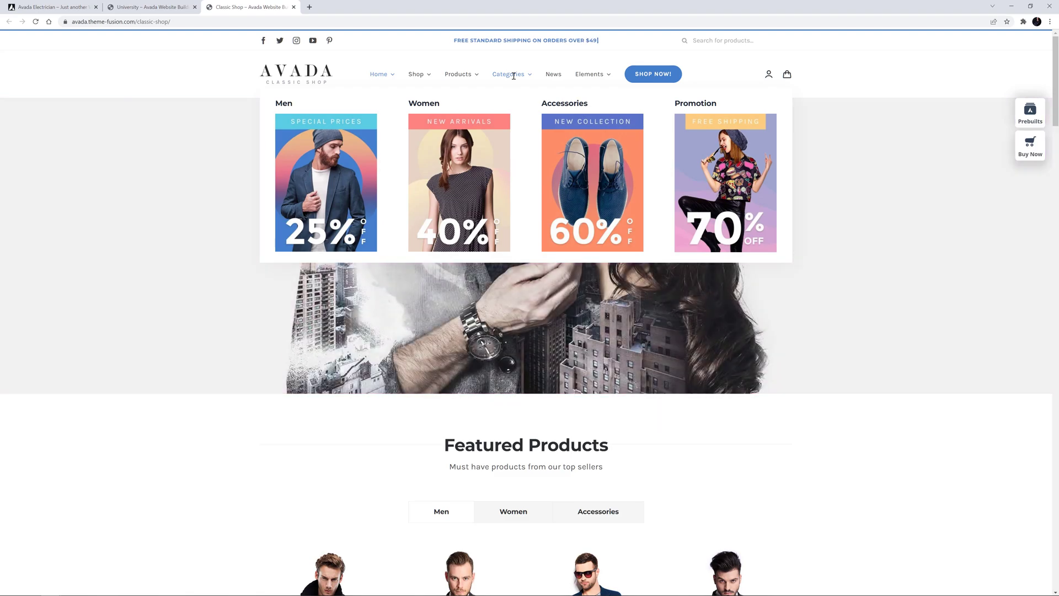
- Return to the Avada Electrician site and open Menus from the site-name menu in a new tab
{"action": "left_click", "coordinate": [34, 3]}
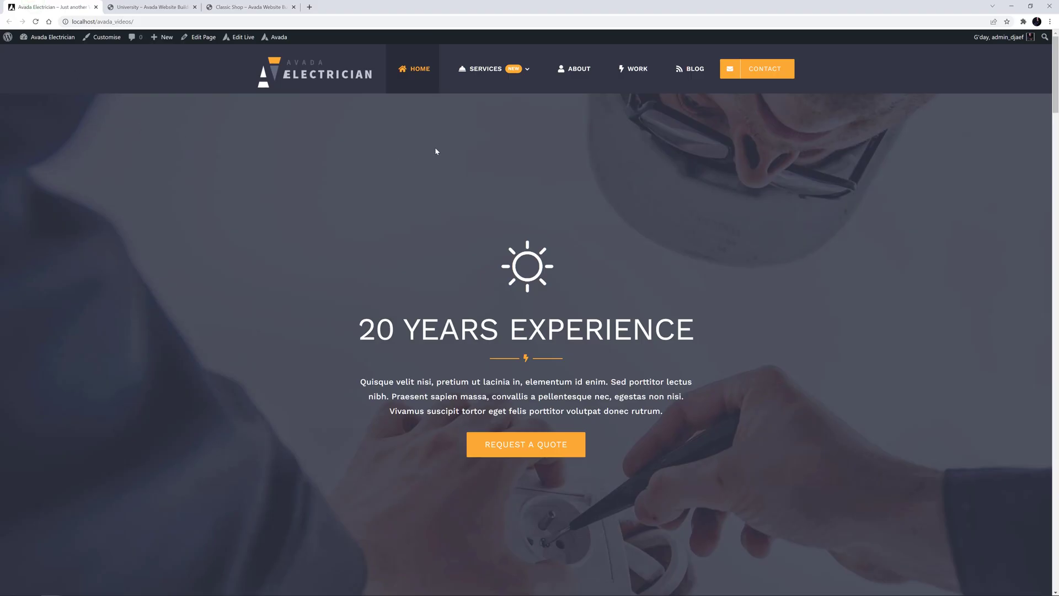
{"action": "mouse_move", "coordinate": [479, 78]}
{"action": "mouse_move", "coordinate": [35, 41]}
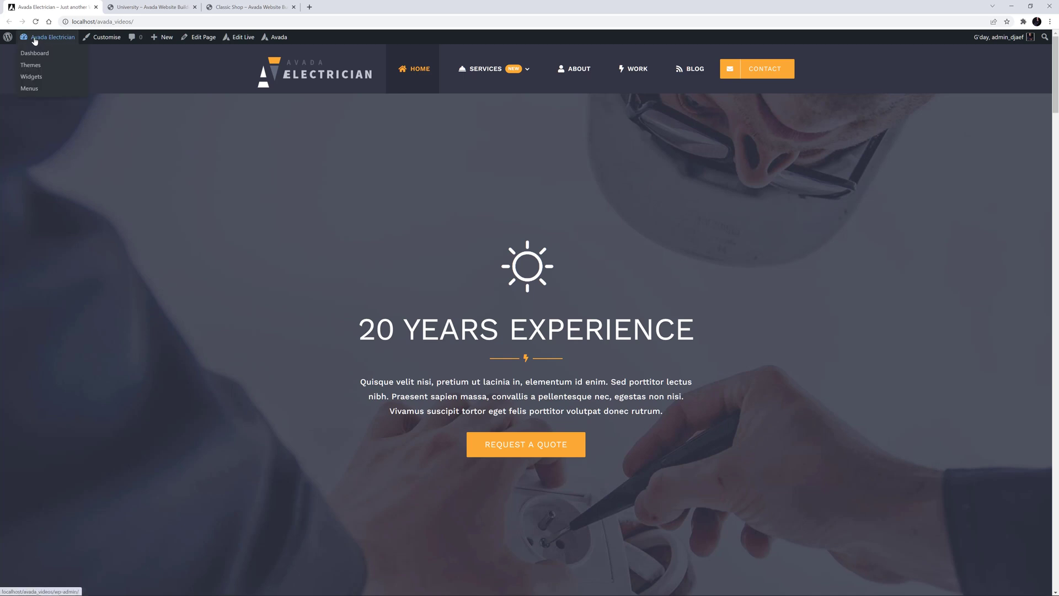
{"action": "left_click", "coordinate": [31, 89], "text": "ctrl"}
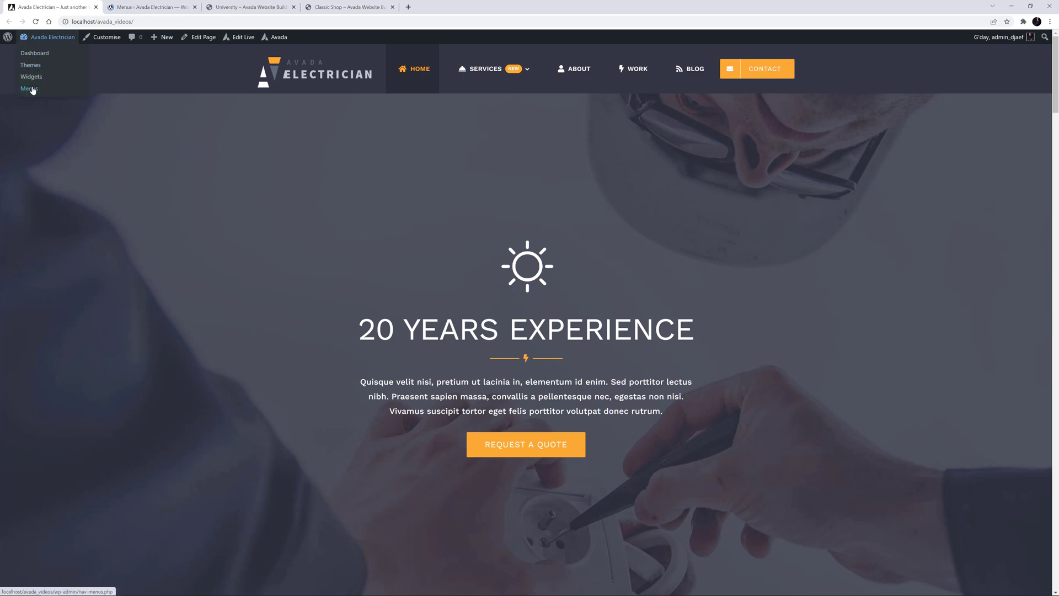
- In the Services item's Avada Menu Options, switch Avada Mega Menu to On
{"action": "left_click", "coordinate": [146, 4]}
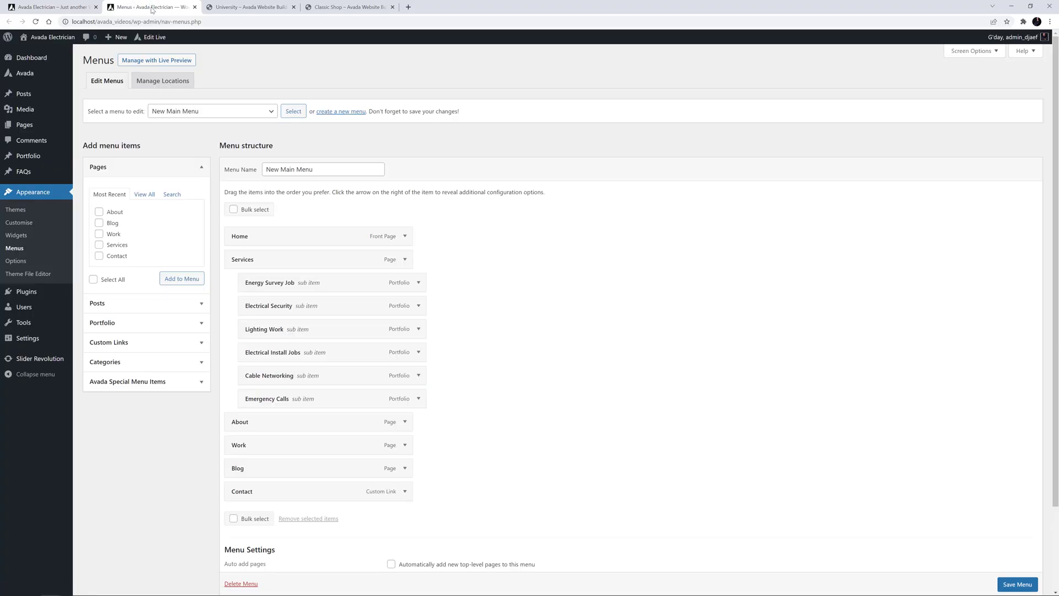
{"action": "left_click", "coordinate": [405, 261]}
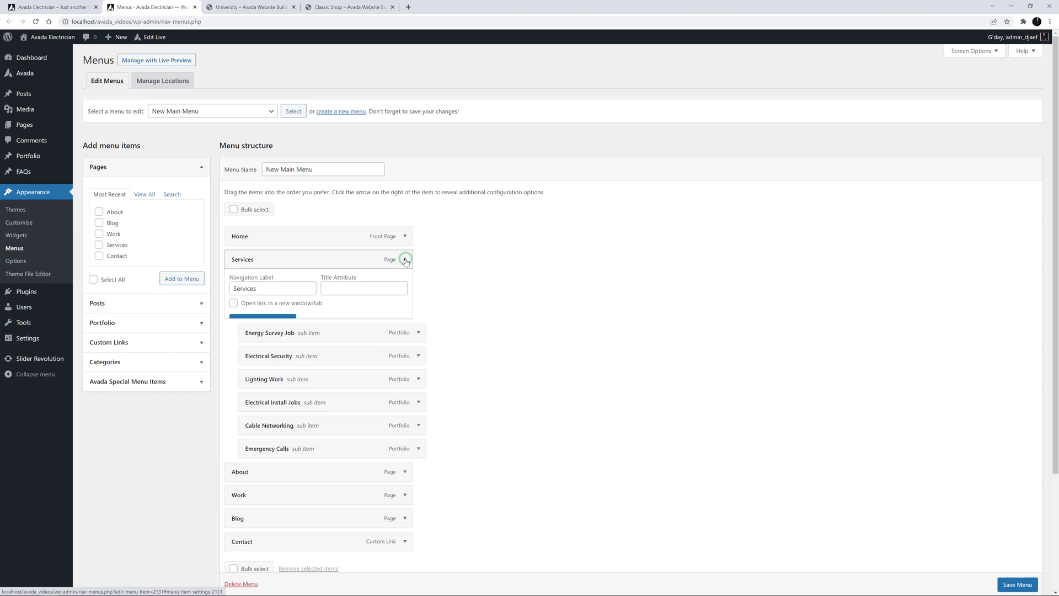
{"action": "left_click", "coordinate": [274, 325]}
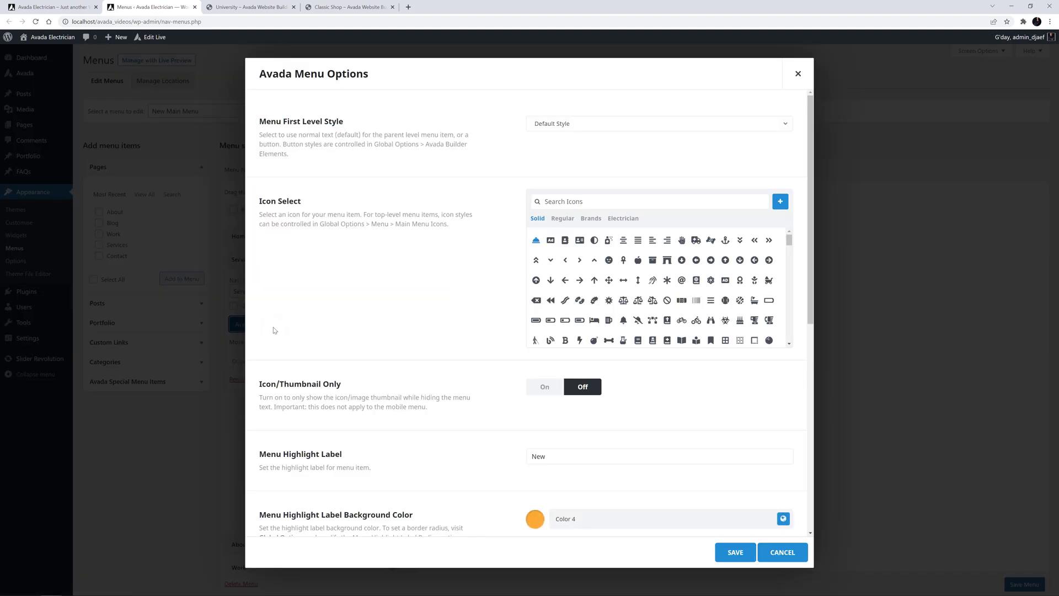
{"action": "scroll", "coordinate": [292, 328], "scroll_direction": "down", "scroll_amount": 8}
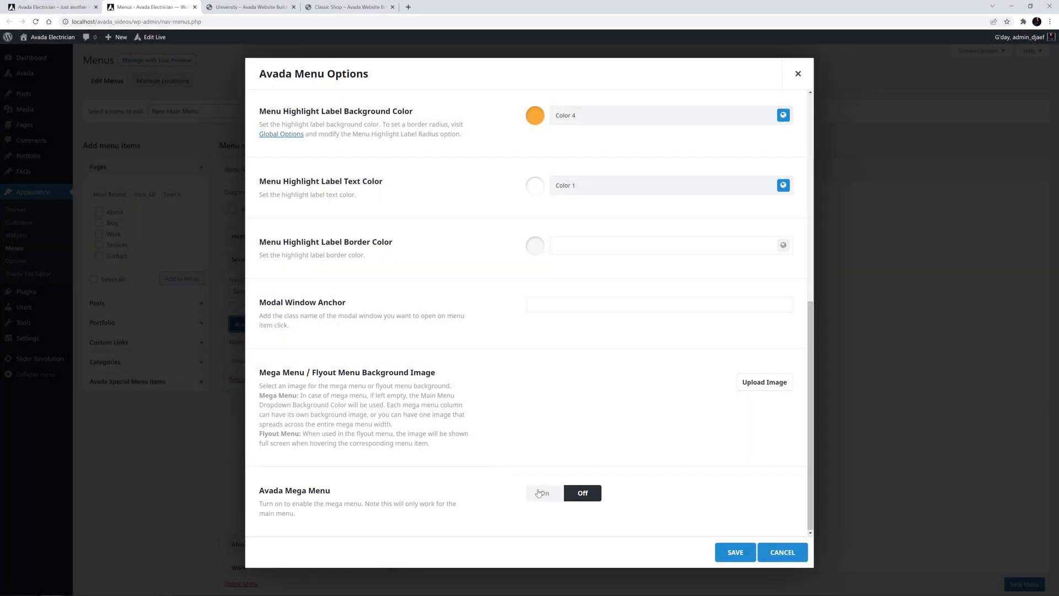
{"action": "left_click", "coordinate": [540, 492]}
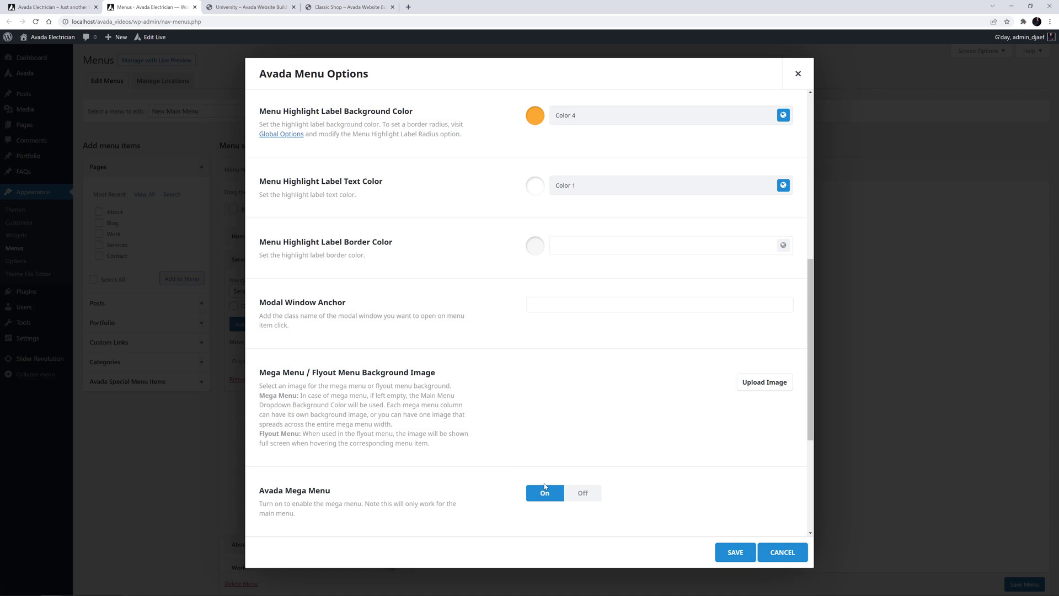
{"action": "scroll", "coordinate": [544, 485], "scroll_direction": "down", "scroll_amount": 4}
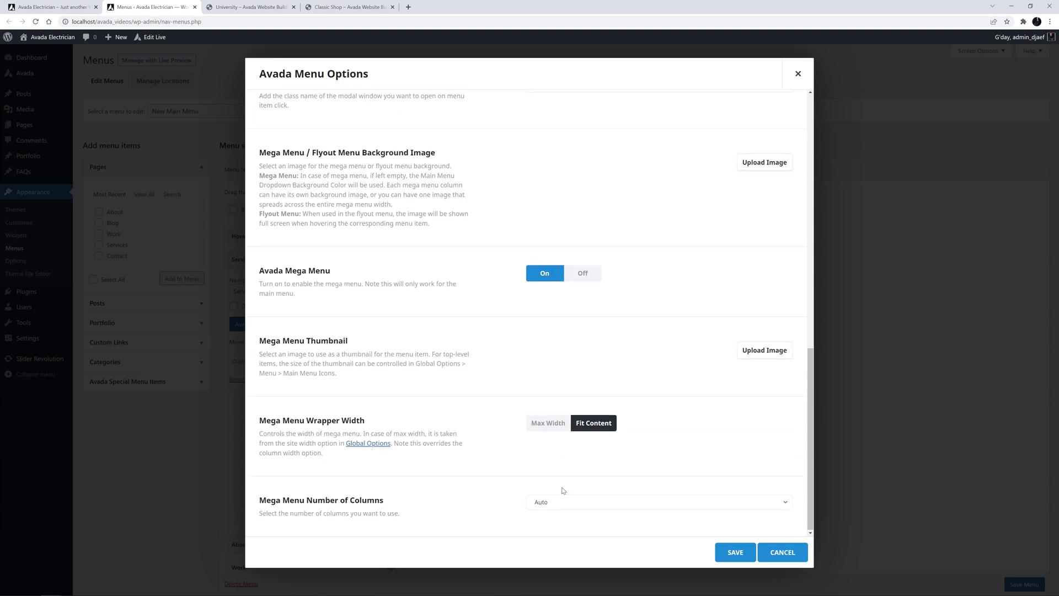
- Give the Services mega menu Max Width wrapper and 3 columns, then save New Main Menu
{"action": "left_click", "coordinate": [543, 423]}
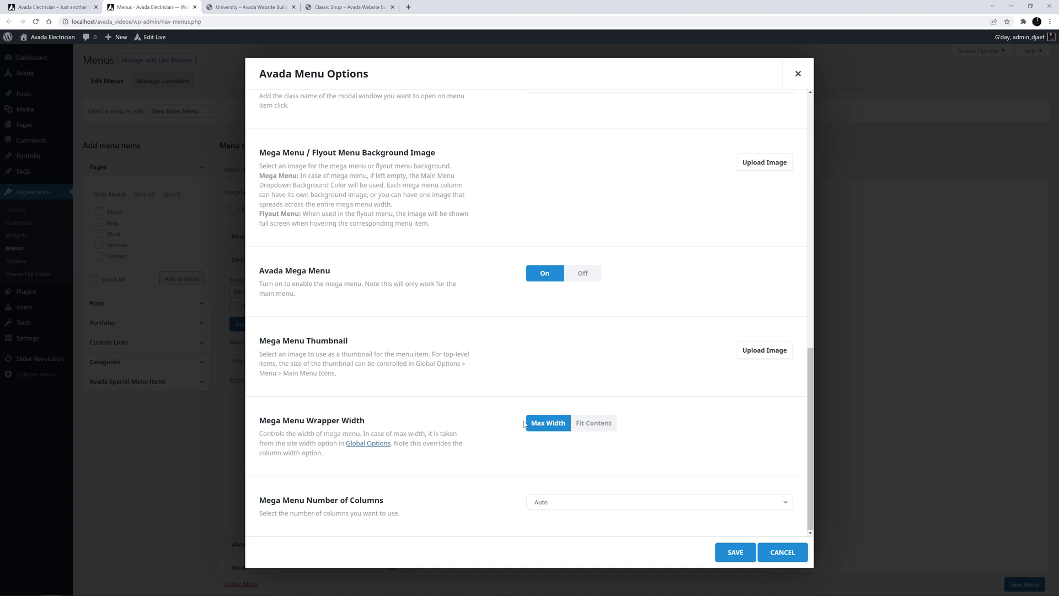
{"action": "left_click", "coordinate": [553, 502]}
{"action": "scroll", "coordinate": [546, 474], "scroll_direction": "down", "scroll_amount": 1}
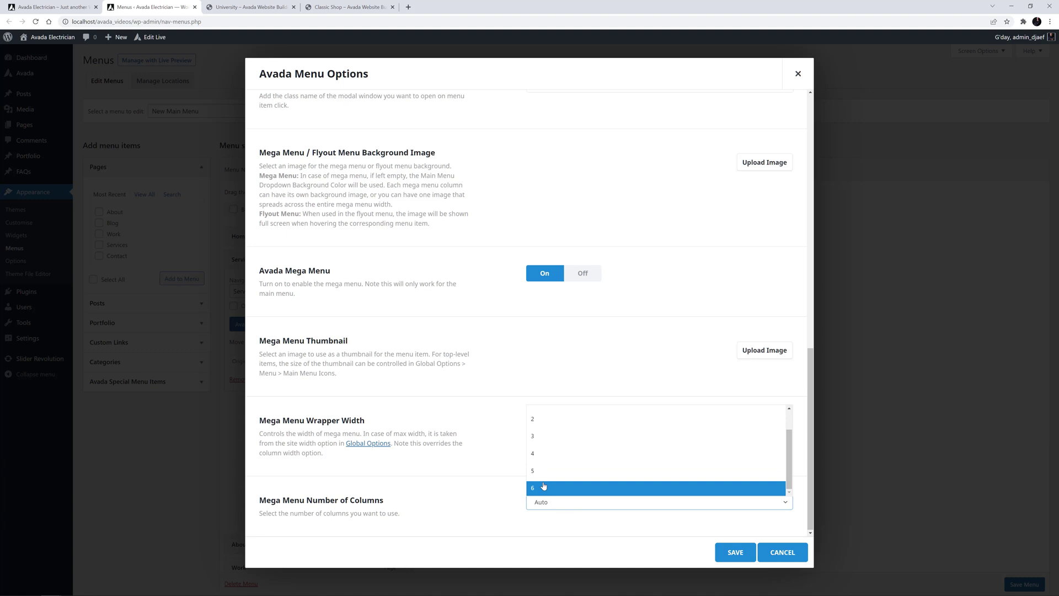
{"action": "left_click", "coordinate": [535, 437]}
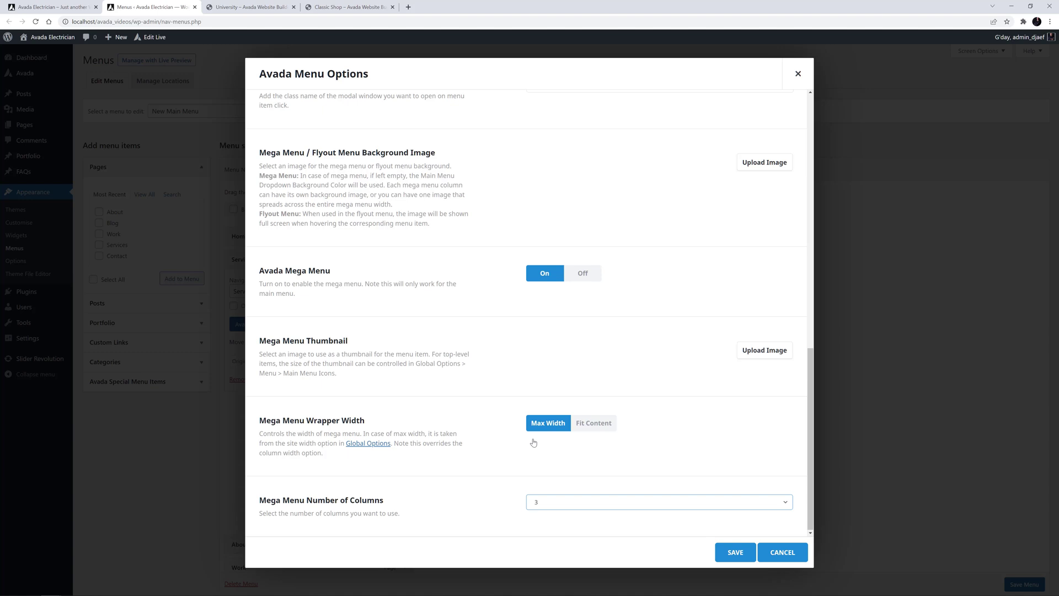
{"action": "left_click", "coordinate": [731, 554]}
{"action": "scroll", "coordinate": [1015, 584], "scroll_direction": "down", "scroll_amount": 1}
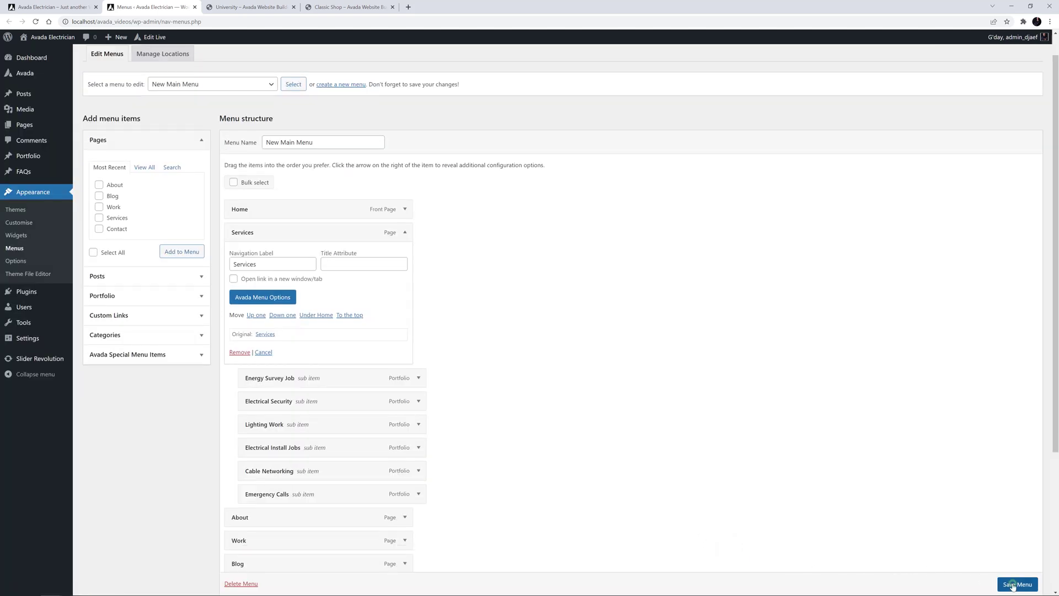
{"action": "left_click", "coordinate": [1013, 585]}
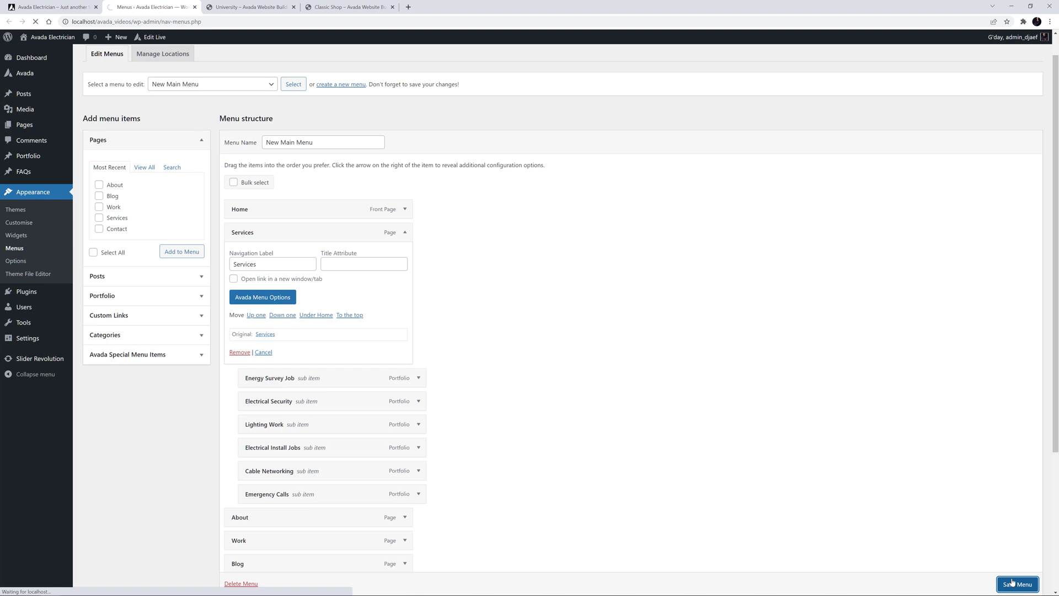
- Go back to the Electrician home page in Avada Live and show the Global Options list
{"action": "left_click", "coordinate": [52, 6]}
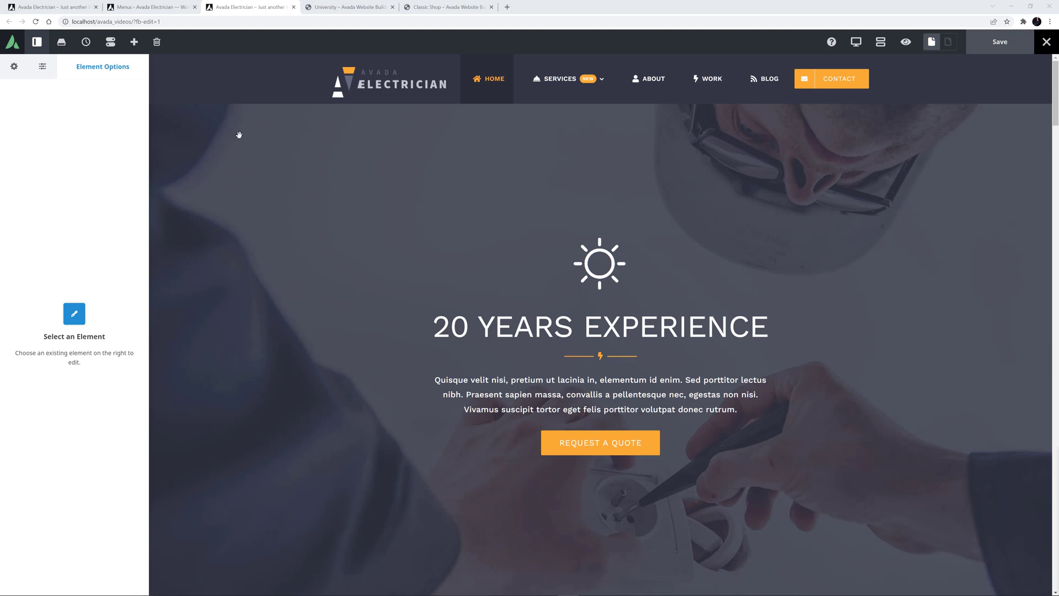
{"action": "mouse_move", "coordinate": [571, 80]}
{"action": "left_click", "coordinate": [13, 67]}
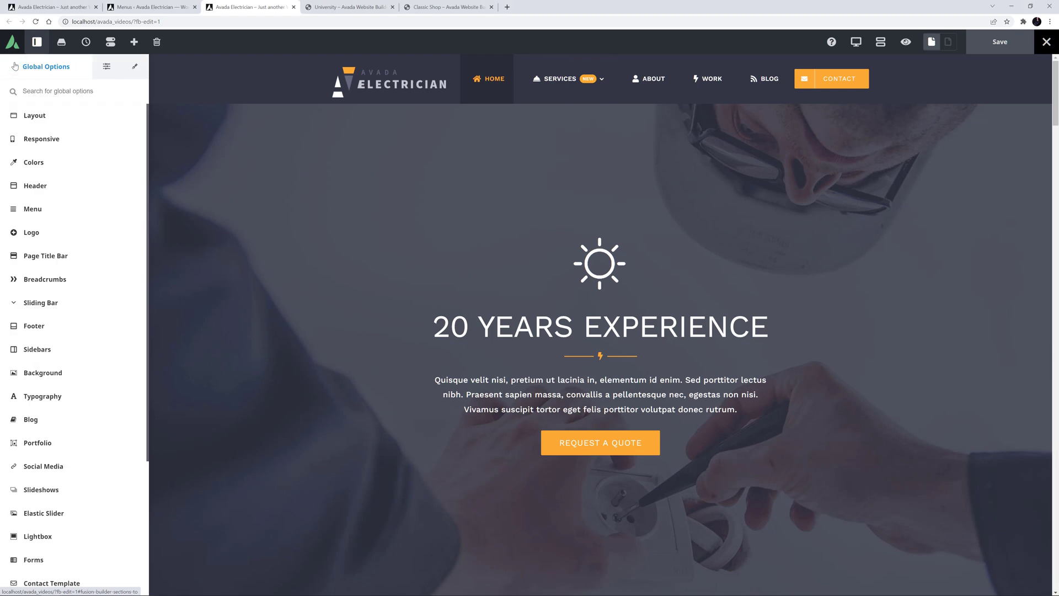
- Browse the Menu > Mega Menu and Layout global options to check the site width
{"action": "left_click", "coordinate": [30, 208]}
{"action": "left_click", "coordinate": [33, 251]}
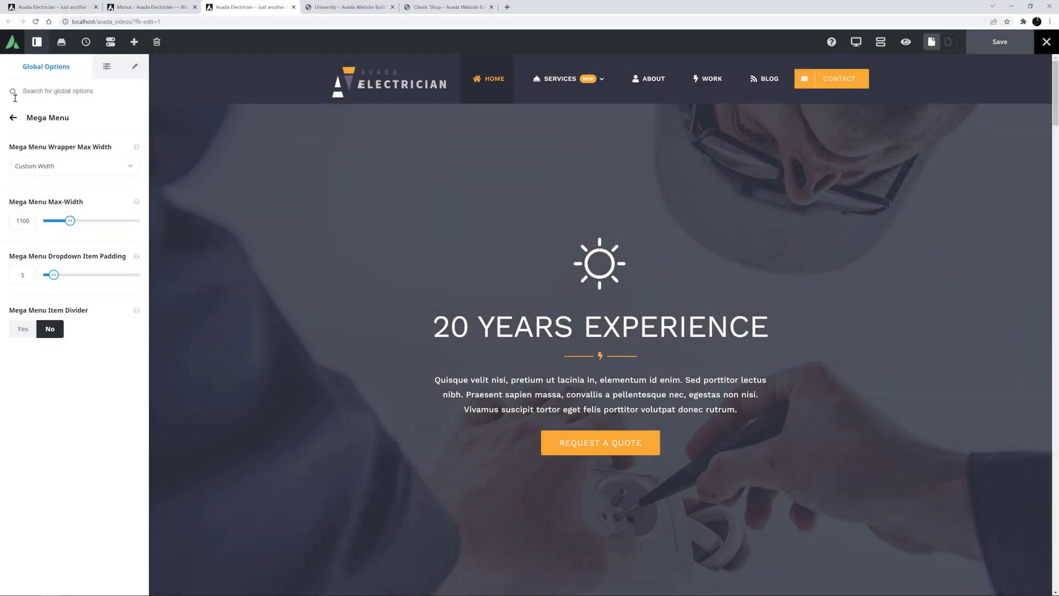
{"action": "left_click", "coordinate": [13, 118]}
{"action": "scroll", "coordinate": [17, 147], "scroll_direction": "up", "scroll_amount": 2}
{"action": "left_click", "coordinate": [21, 136]}
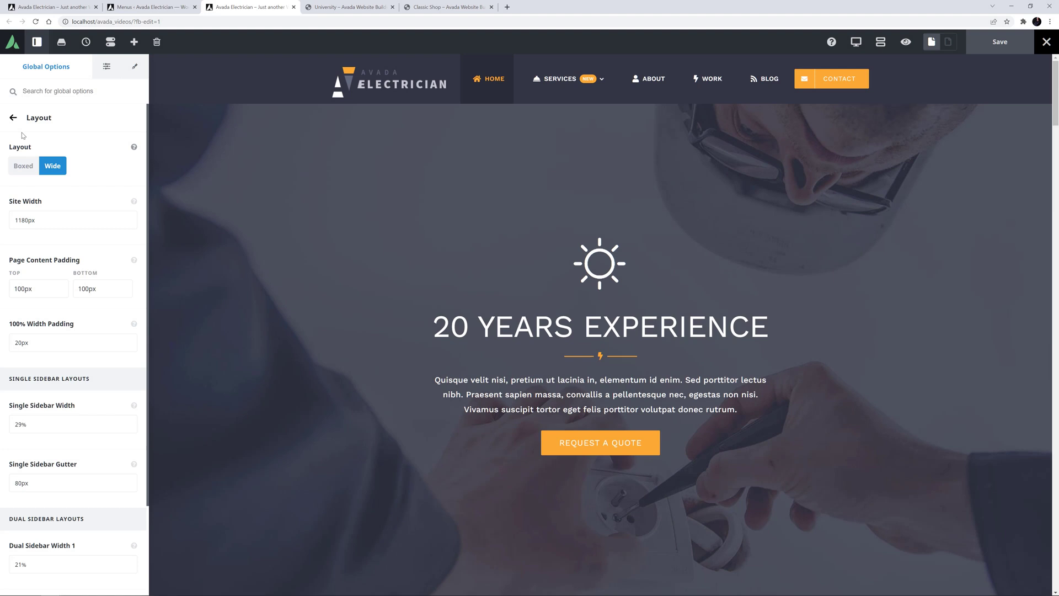
- Open the Mega Menu global settings with the Mega Menu Wrapper Max Width choices listed
{"action": "left_click", "coordinate": [13, 118]}
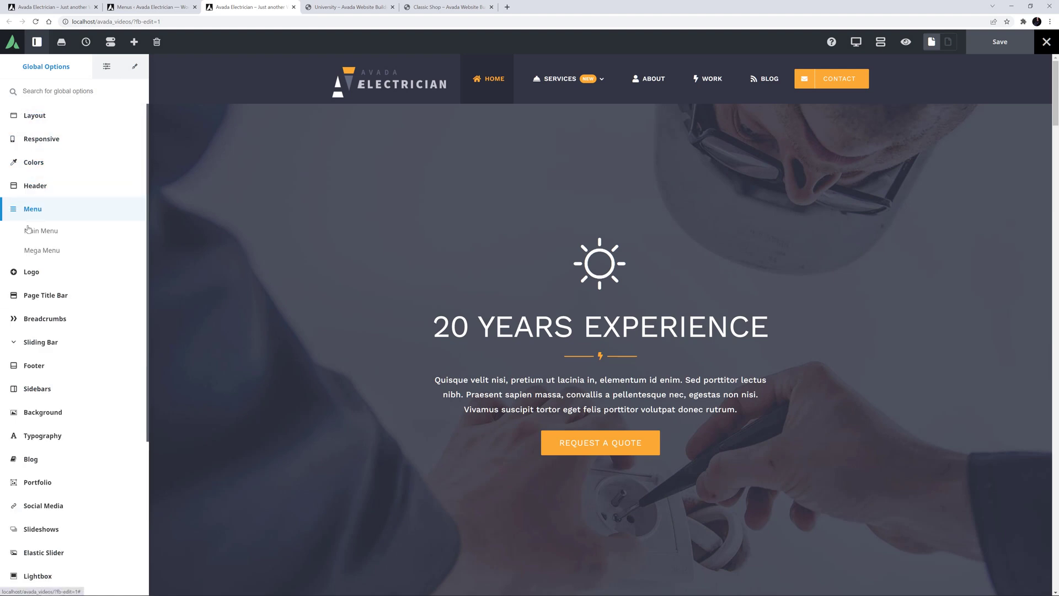
{"action": "left_click", "coordinate": [34, 253]}
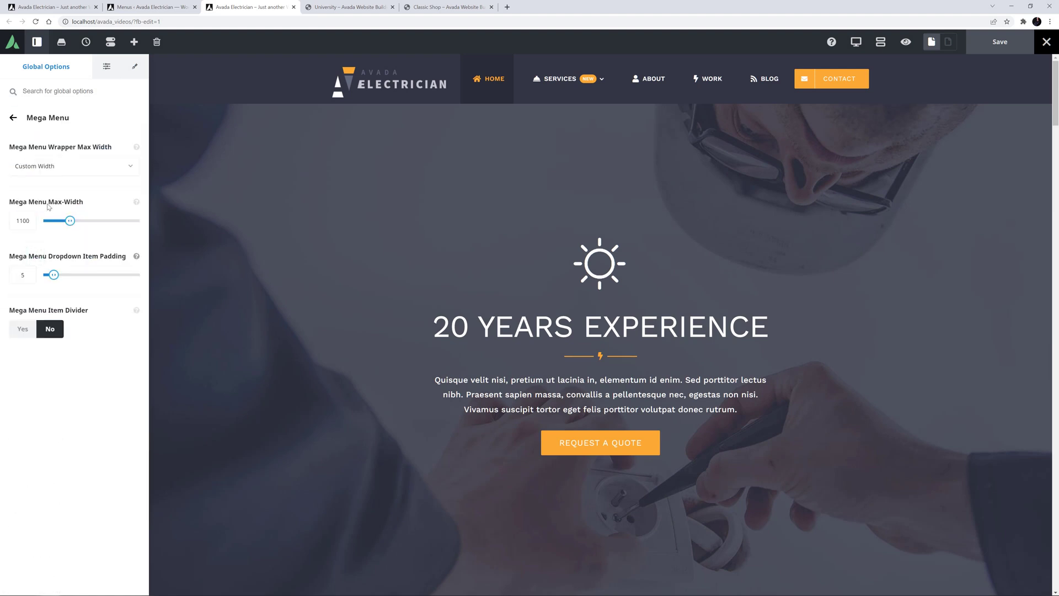
{"action": "left_click", "coordinate": [56, 174]}
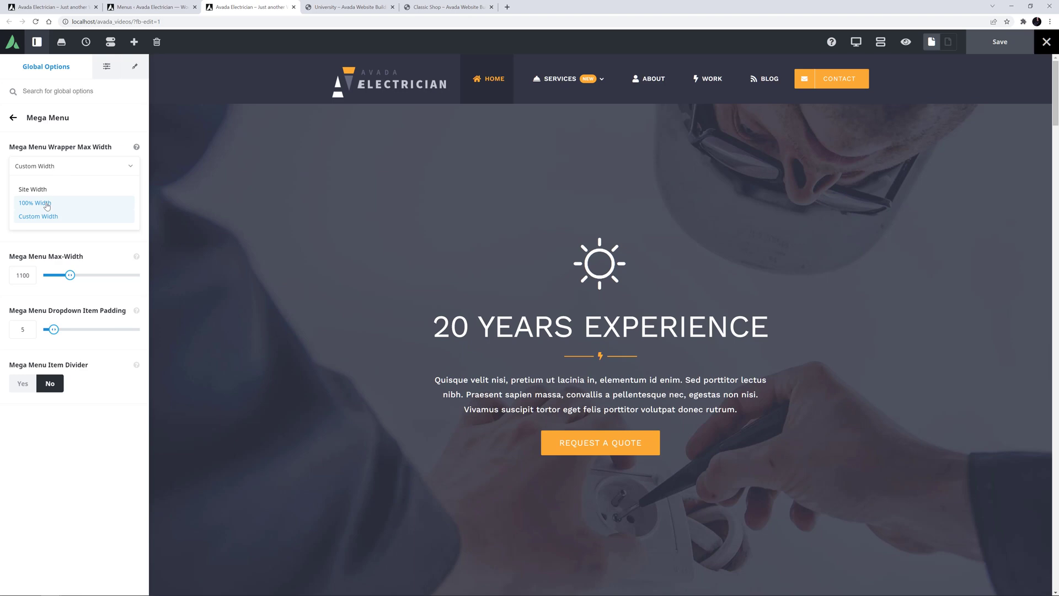
- Set Mega Menu Wrapper Max Width to 100% Width and Interior Content Width to Site Width
{"action": "left_click", "coordinate": [47, 204]}
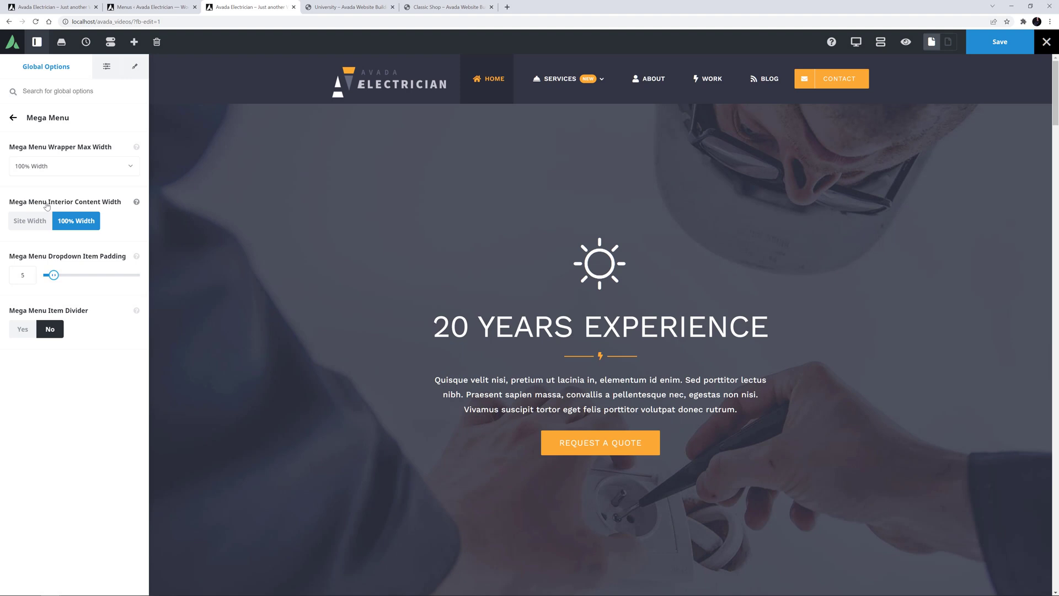
{"action": "mouse_move", "coordinate": [556, 76]}
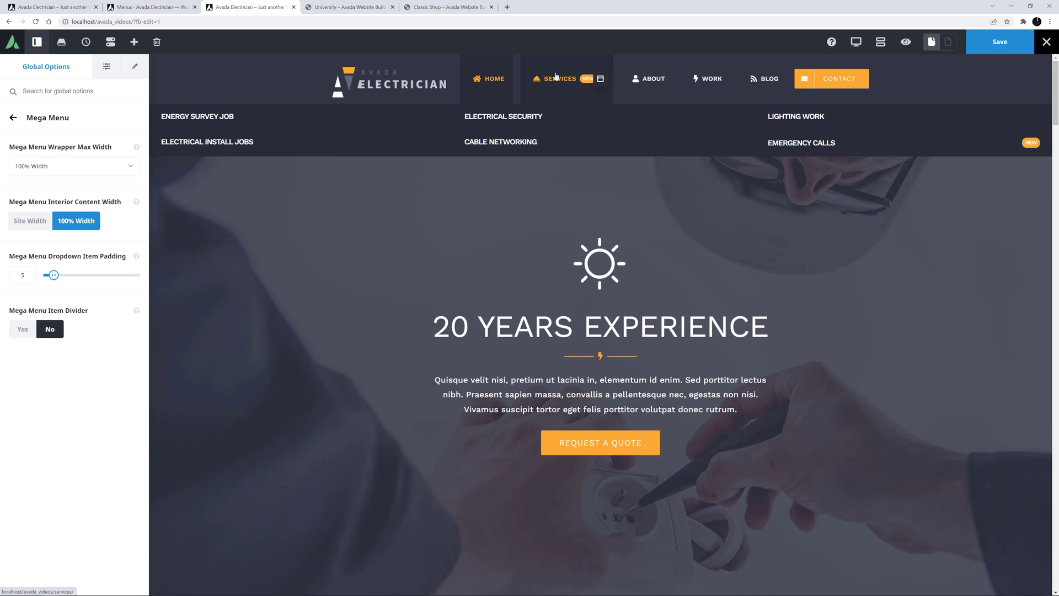
{"action": "left_click", "coordinate": [32, 221]}
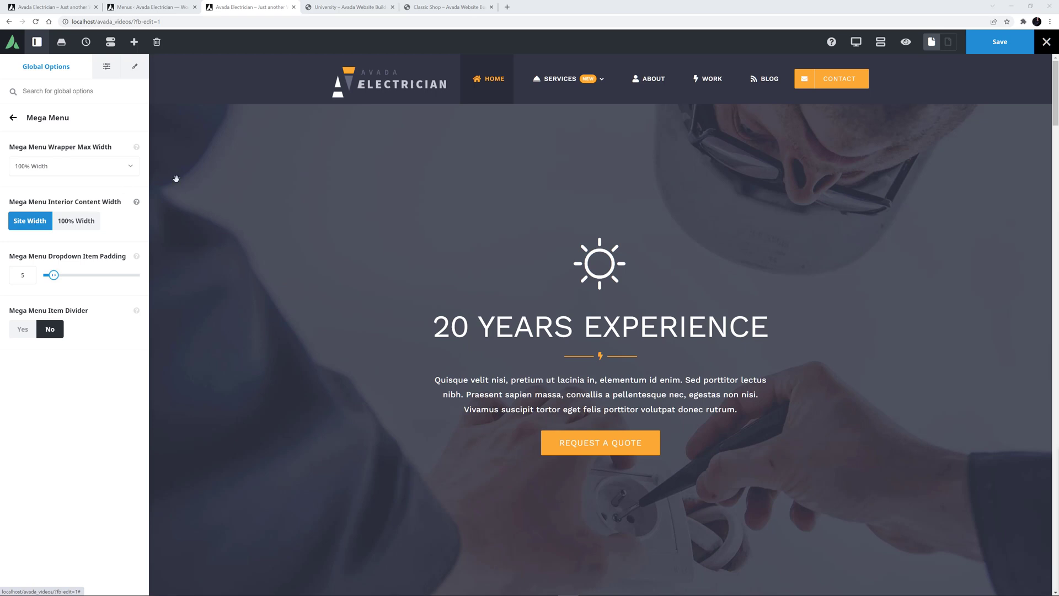
{"action": "mouse_move", "coordinate": [572, 81]}
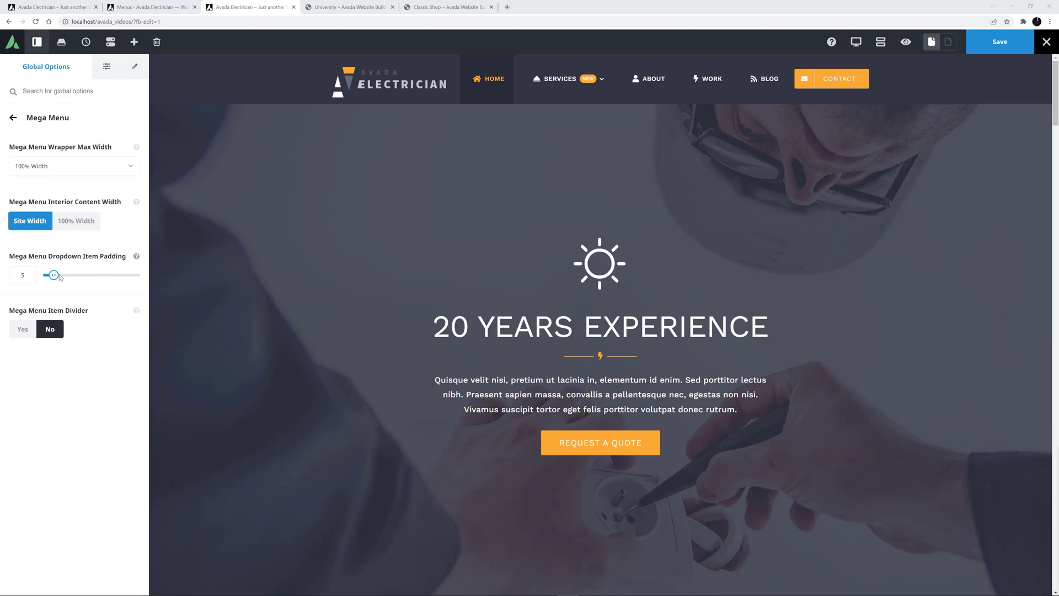
- Set Dropdown Item Padding to 10 and save, then expand Services in the Menus editor
{"action": "double_click", "coordinate": [23, 275]}
{"action": "type", "text": "10"}
{"action": "left_click", "coordinate": [137, 310]}
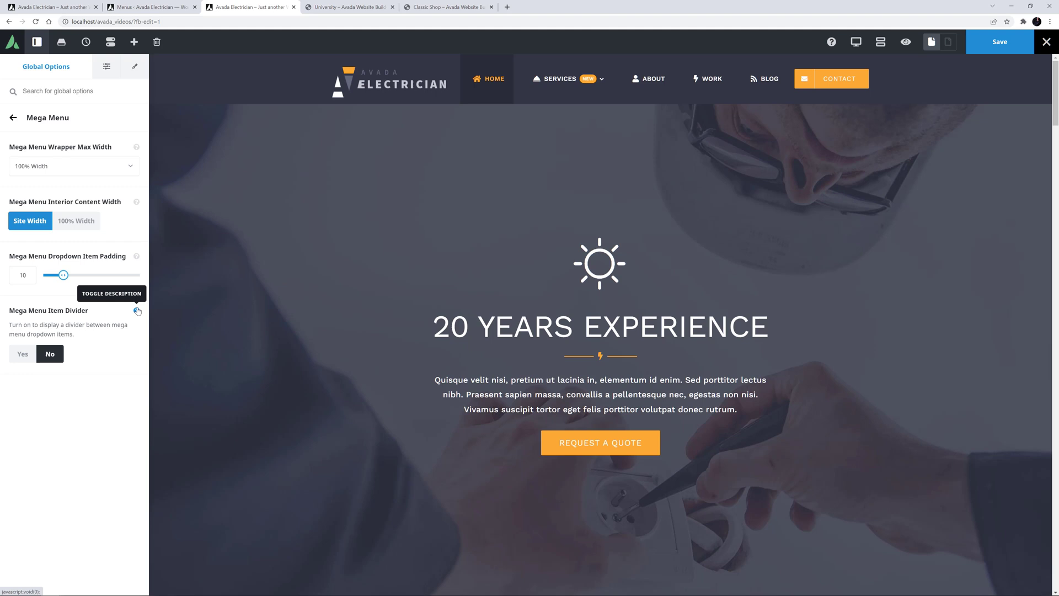
{"action": "left_click", "coordinate": [137, 310]}
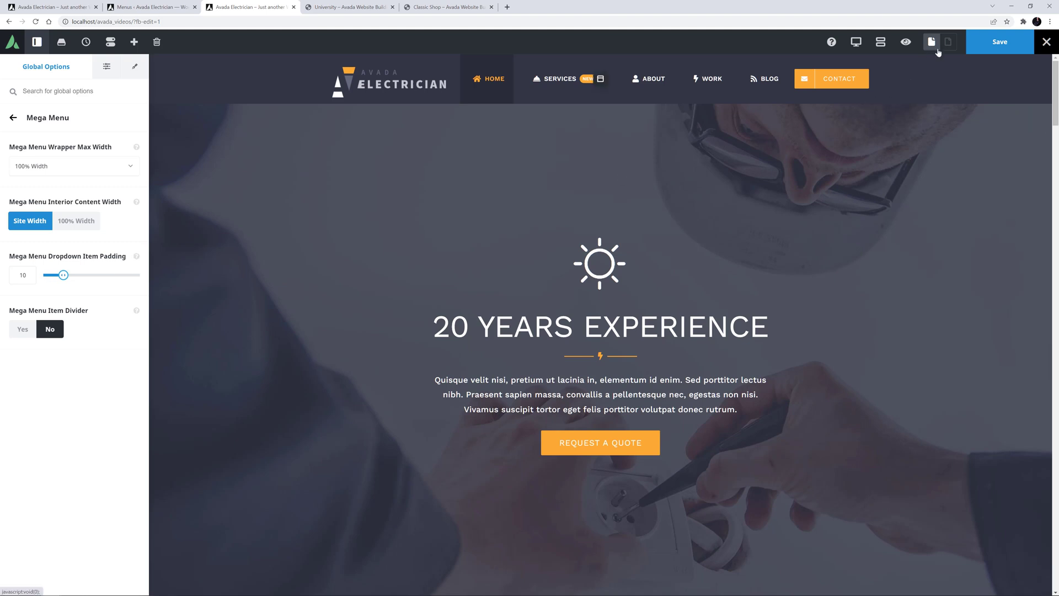
{"action": "left_click", "coordinate": [980, 44]}
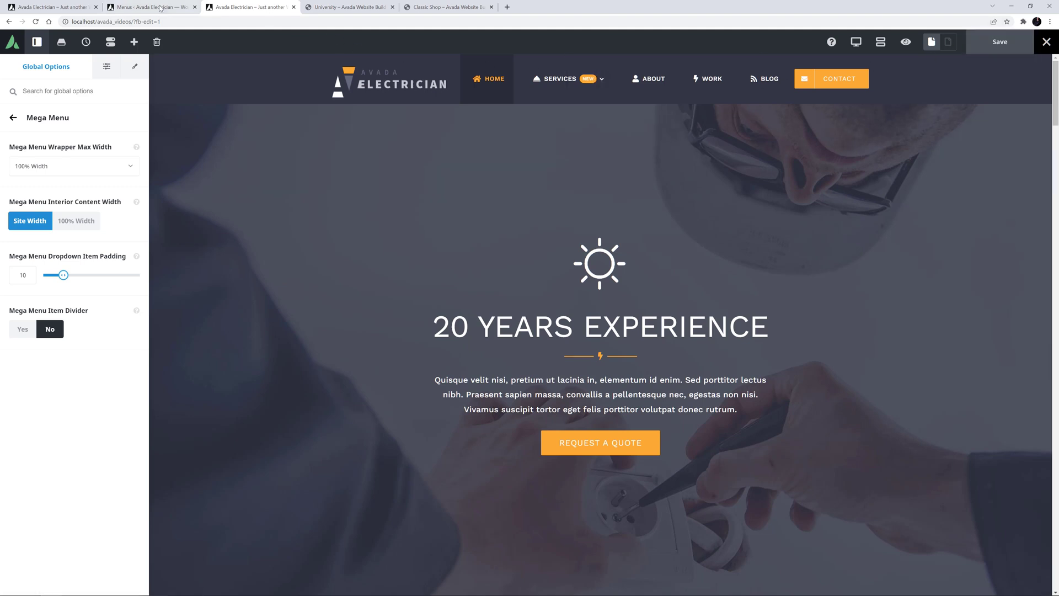
{"action": "left_click", "coordinate": [149, 7]}
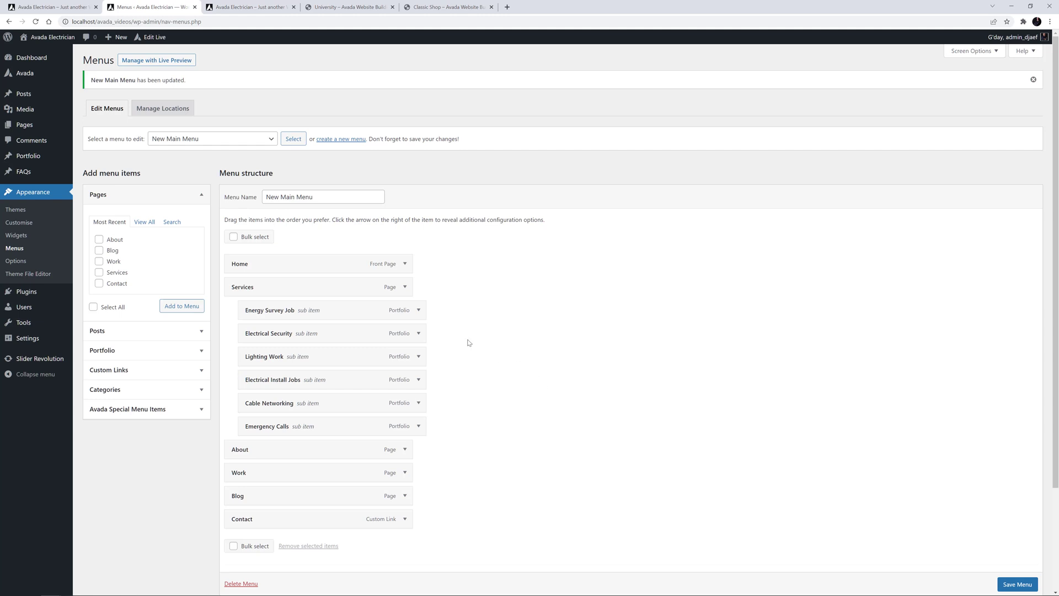
{"action": "left_click", "coordinate": [406, 287]}
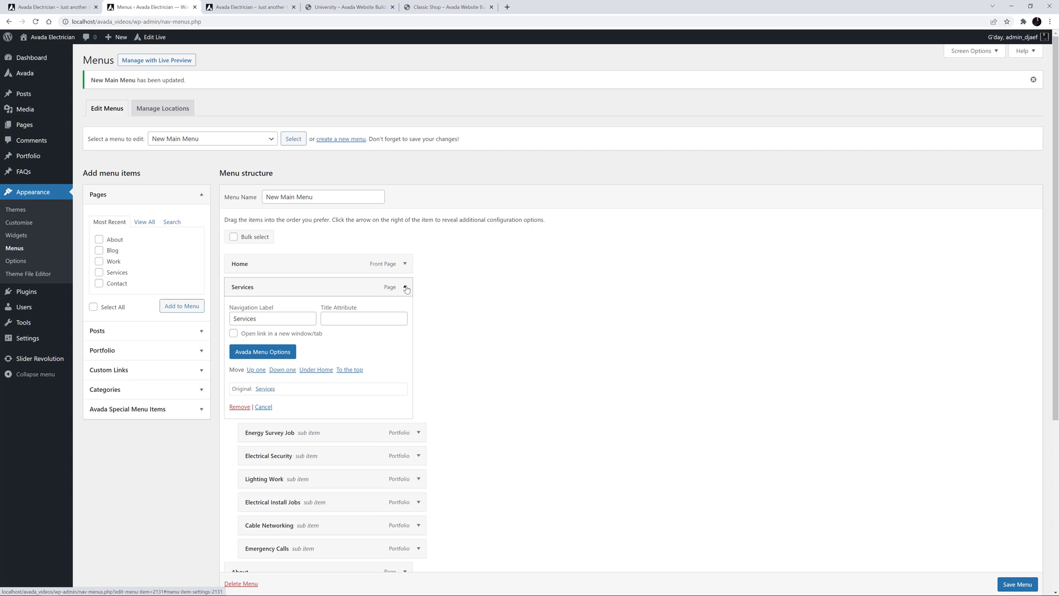
{"action": "left_click", "coordinate": [256, 351]}
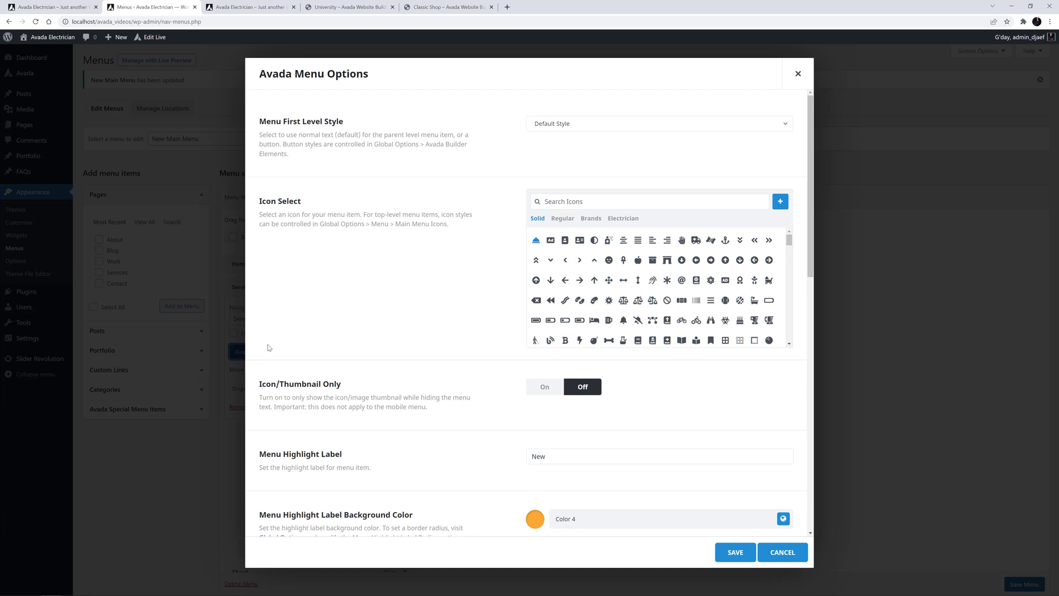
{"action": "scroll", "coordinate": [268, 347], "scroll_direction": "down", "scroll_amount": 5}
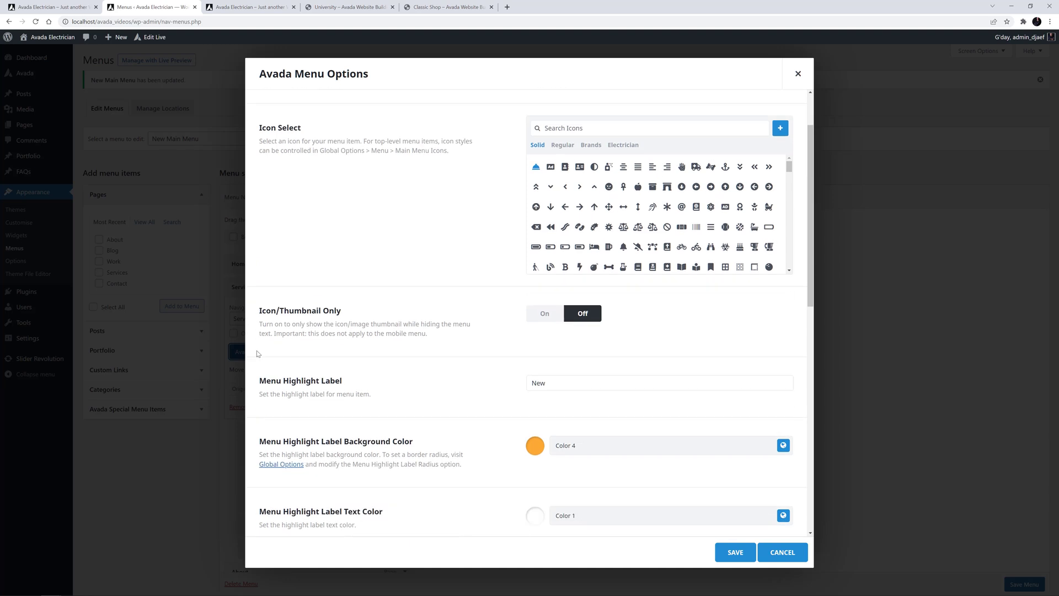
{"action": "scroll", "coordinate": [251, 358], "scroll_direction": "down", "scroll_amount": 5}
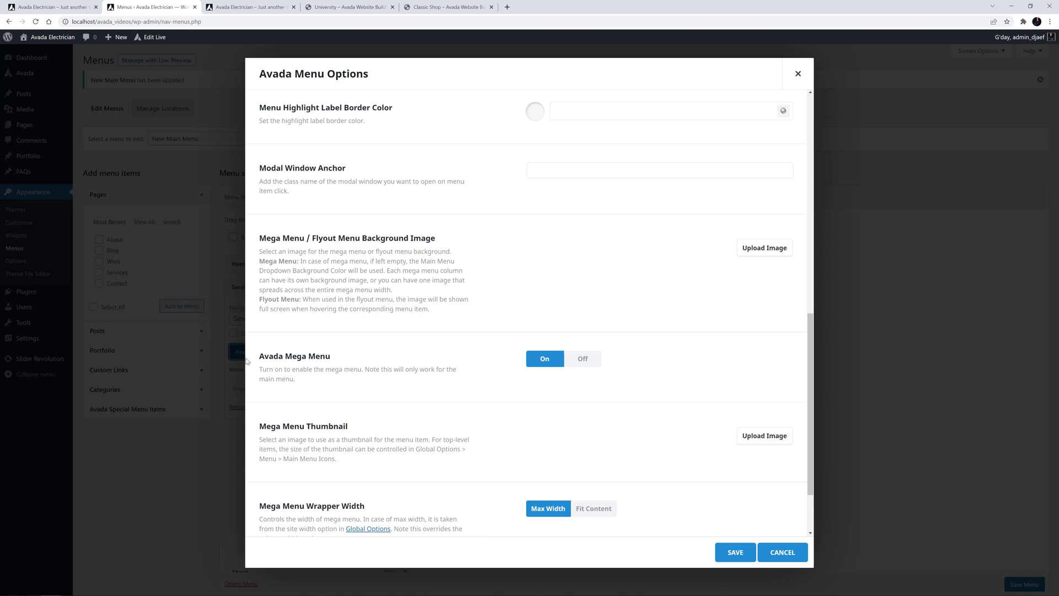
{"action": "left_click", "coordinate": [779, 552]}
- Expand Energy Survey Job under Services and scroll through its Avada Menu Options
{"action": "left_click", "coordinate": [419, 432]}
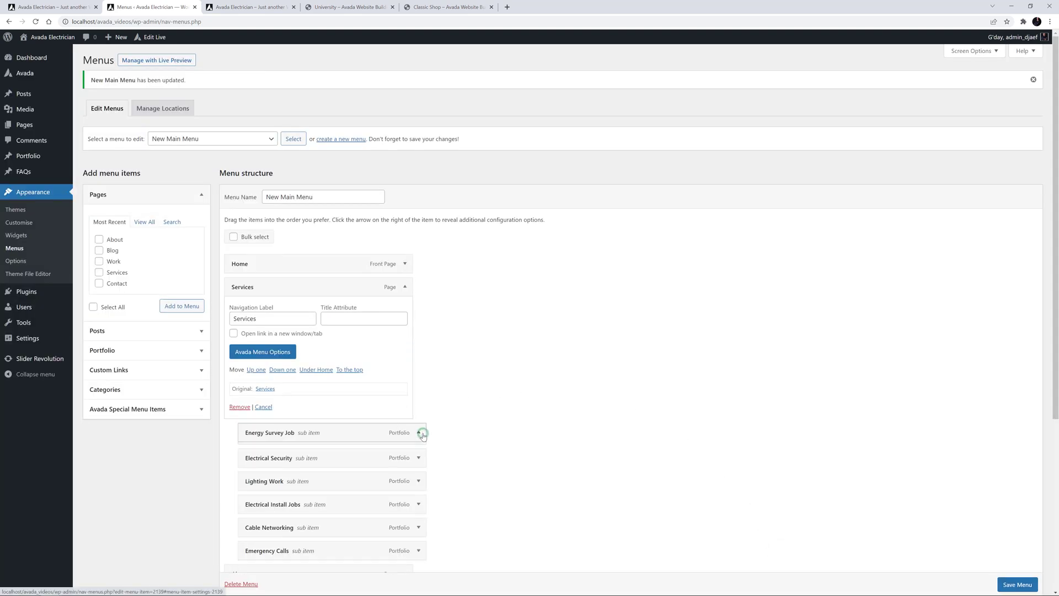
{"action": "left_click", "coordinate": [277, 497]}
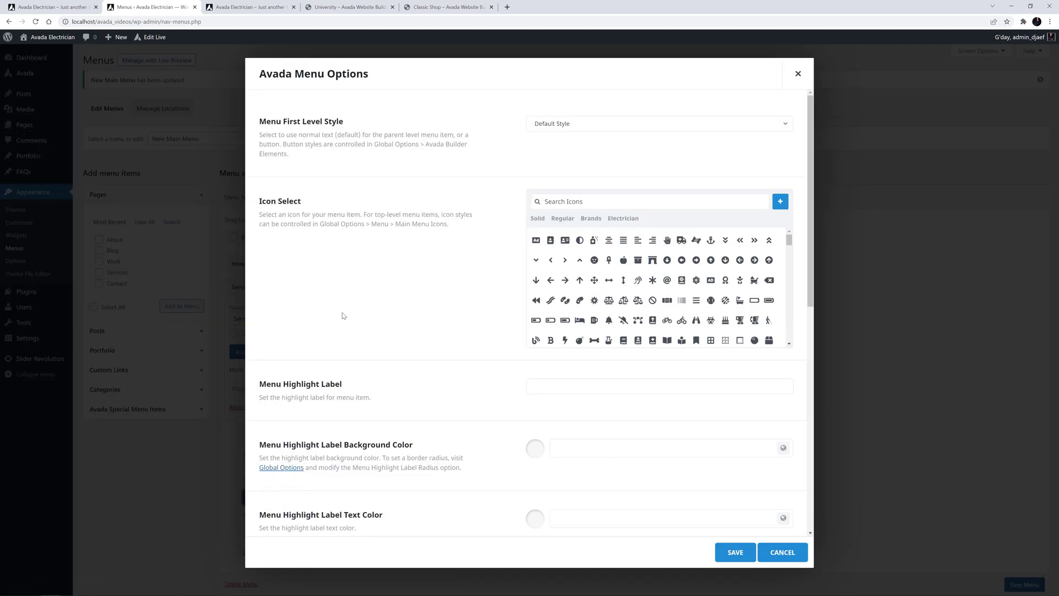
{"action": "scroll", "coordinate": [346, 338], "scroll_direction": "down", "scroll_amount": 6}
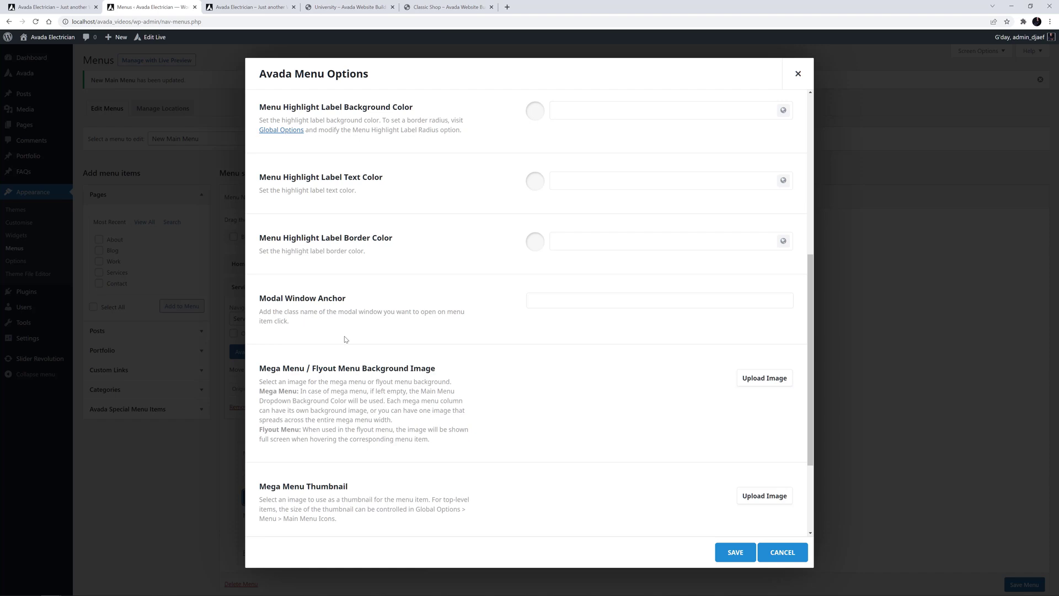
{"action": "scroll", "coordinate": [346, 338], "scroll_direction": "down", "scroll_amount": 3}
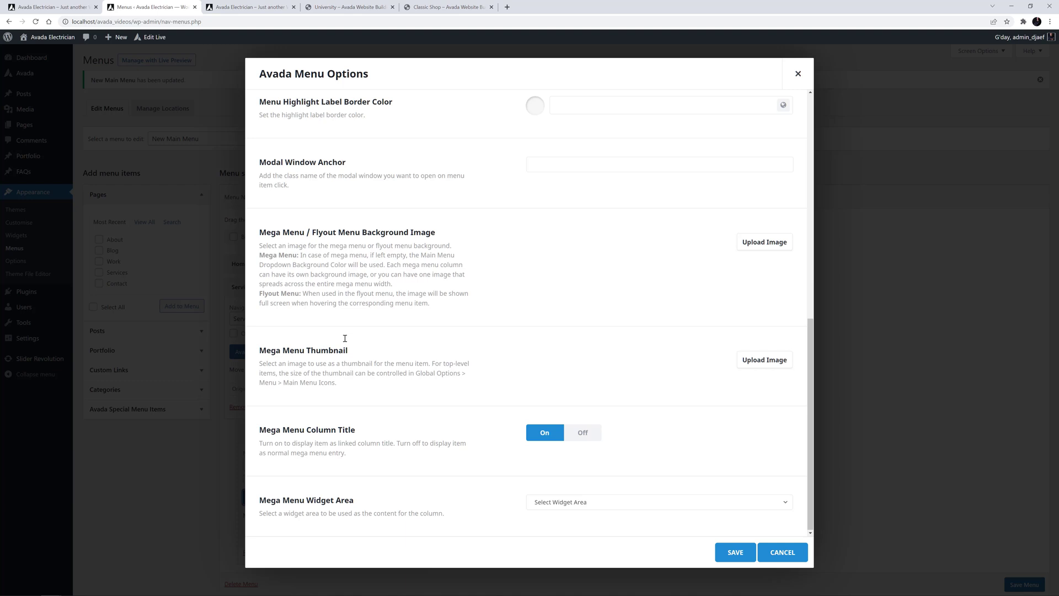
- Give Energy Survey Job the plug icon from the electrician icon set
{"action": "scroll", "coordinate": [356, 340], "scroll_direction": "up", "scroll_amount": 10}
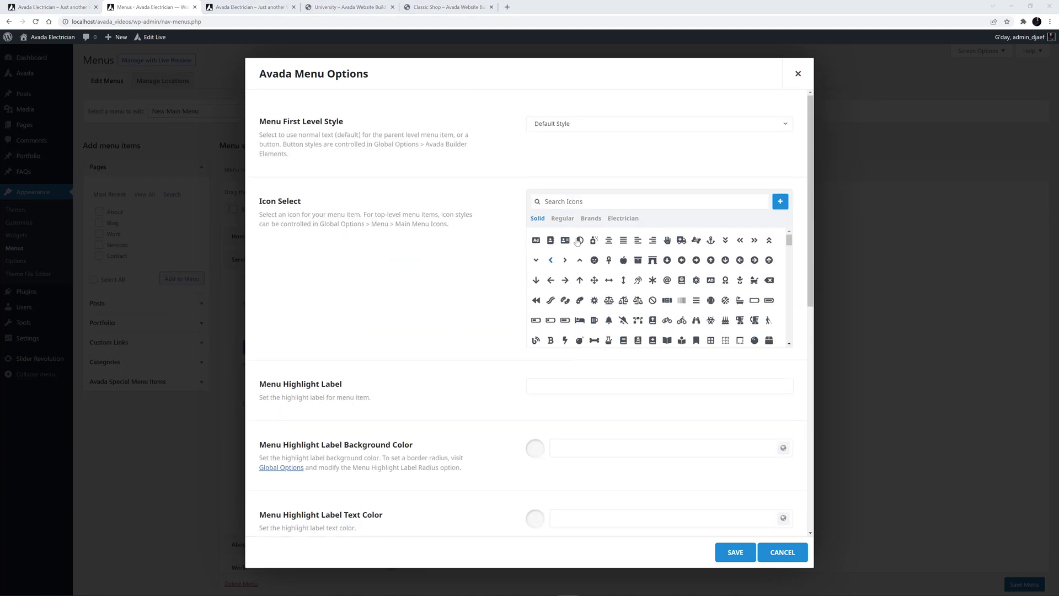
{"action": "left_click", "coordinate": [623, 218]}
{"action": "left_click", "coordinate": [726, 242]}
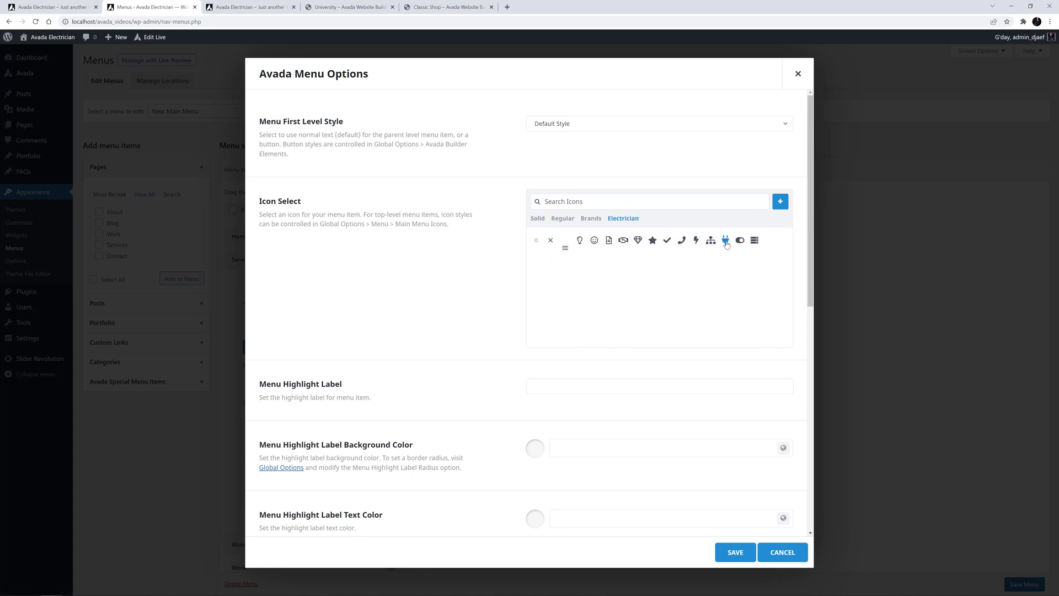
{"action": "scroll", "coordinate": [563, 315], "scroll_direction": "down", "scroll_amount": 5}
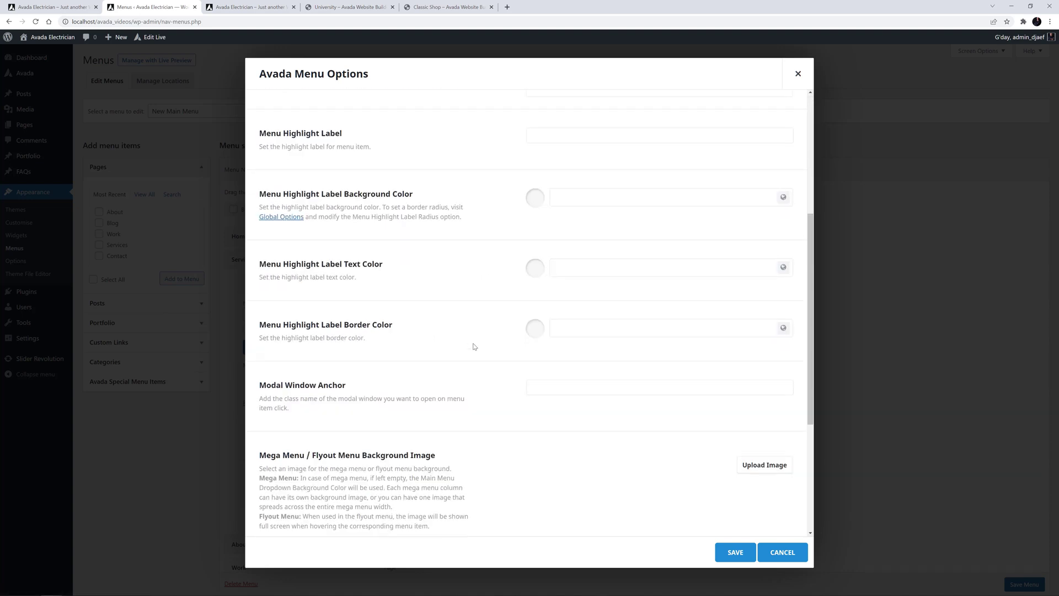
{"action": "scroll", "coordinate": [473, 347], "scroll_direction": "down", "scroll_amount": 4}
- Set mega_menu_bg2 from the Media Library as the column's background image
{"action": "left_click", "coordinate": [756, 261]}
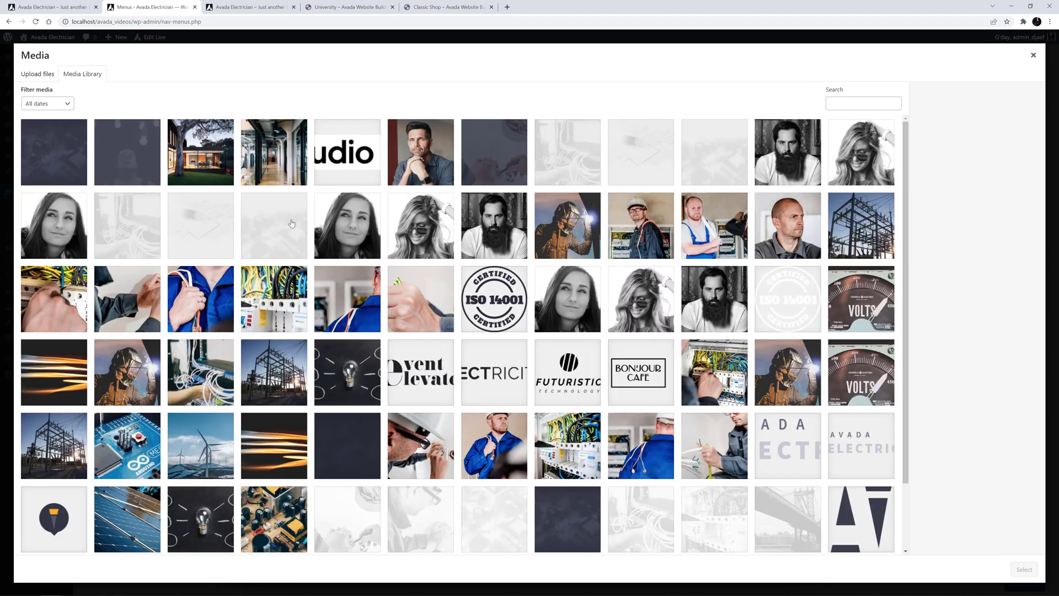
{"action": "left_click", "coordinate": [65, 157]}
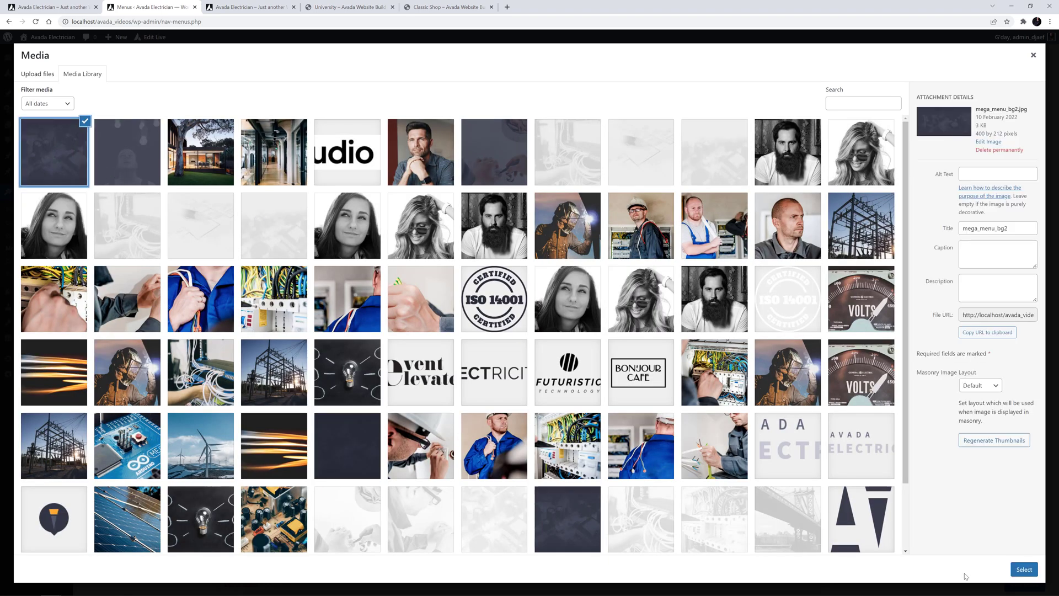
{"action": "left_click", "coordinate": [1024, 569]}
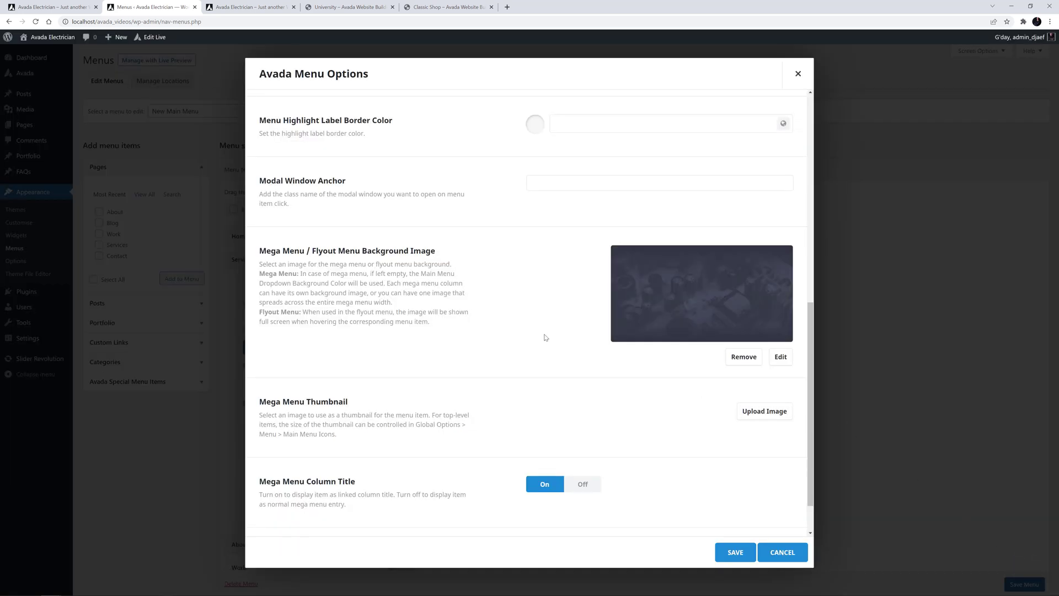
- Assign the Mega Menu 1 widget area, save the item options and save the menu
{"action": "scroll", "coordinate": [544, 342], "scroll_direction": "down", "scroll_amount": 1}
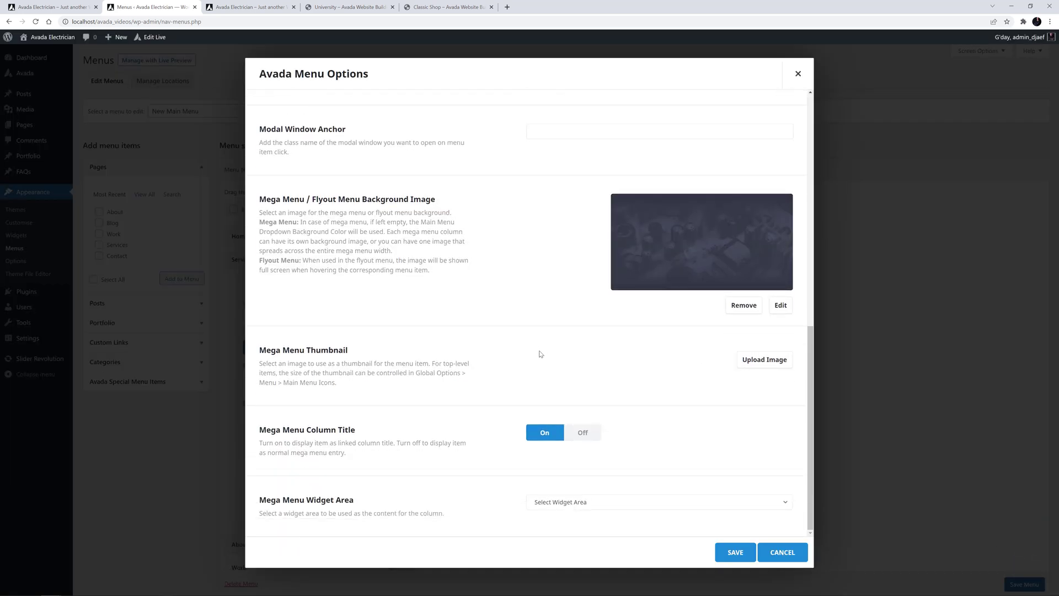
{"action": "left_click", "coordinate": [556, 503]}
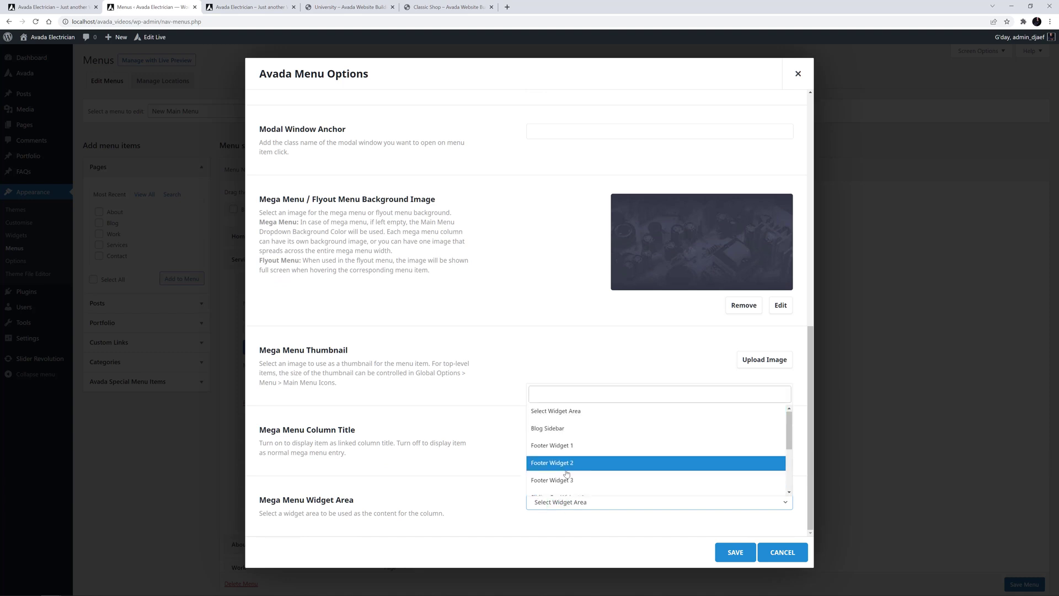
{"action": "scroll", "coordinate": [564, 472], "scroll_direction": "down", "scroll_amount": 3}
{"action": "left_click", "coordinate": [559, 437]}
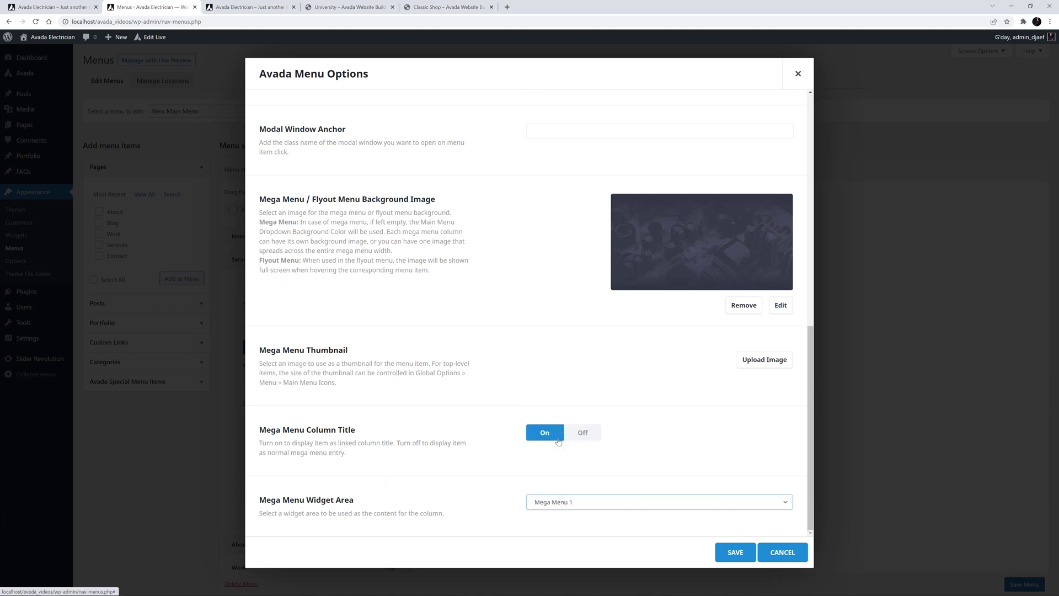
{"action": "left_click", "coordinate": [728, 552]}
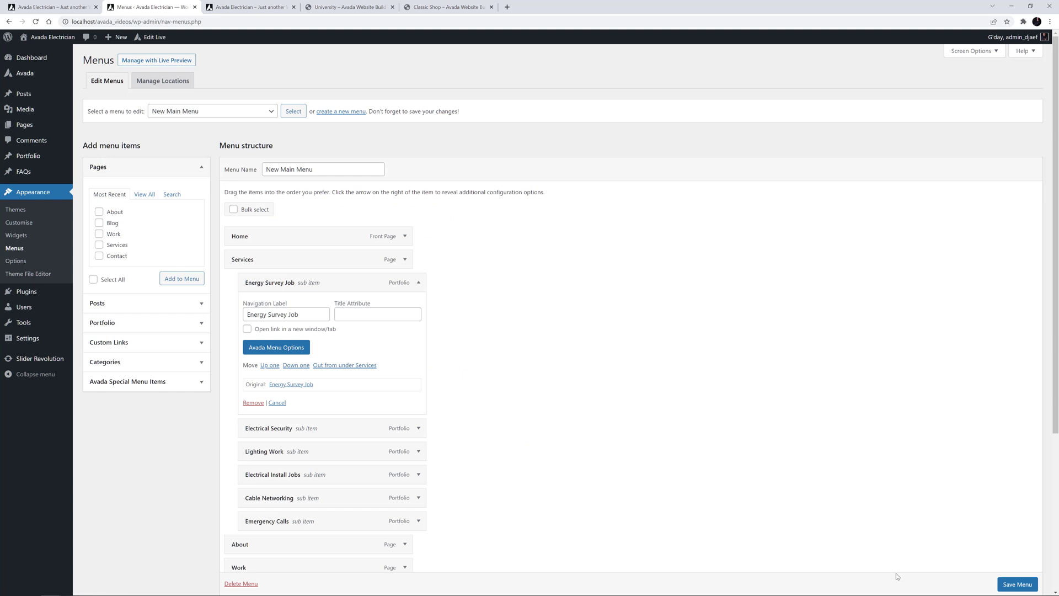
{"action": "left_click", "coordinate": [1008, 585]}
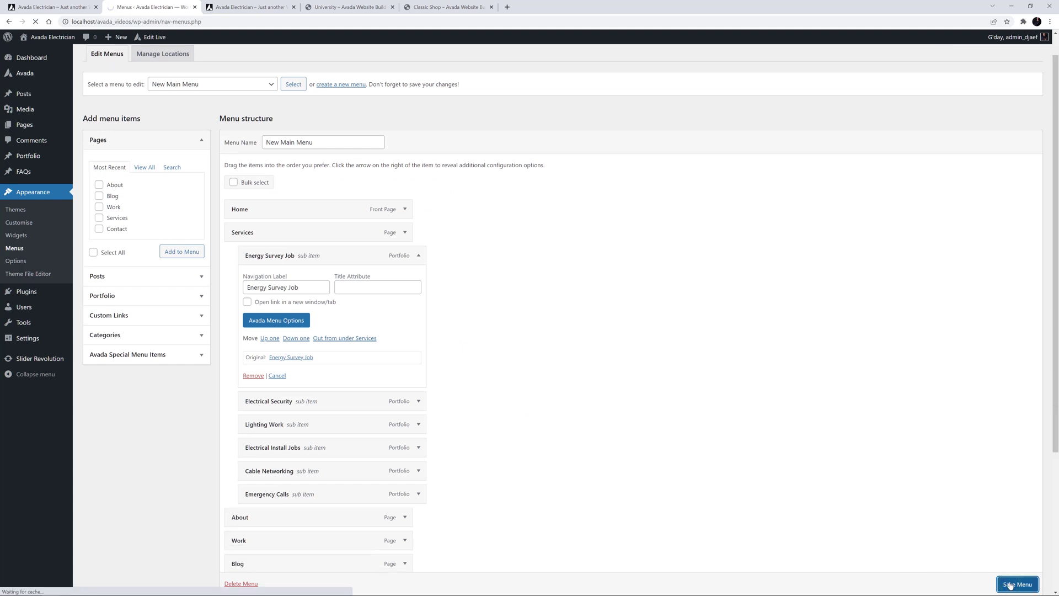
- Inspect the Mega Menu 1 Custom HTML widget under Widgets, then reload the homepage with F5
{"action": "left_click", "coordinate": [8, 237]}
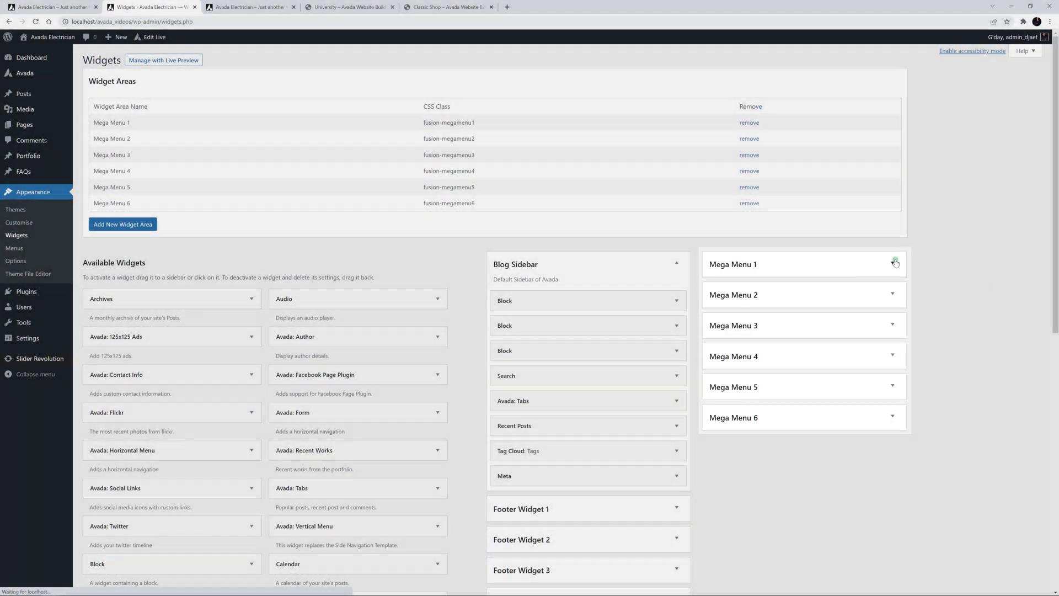
{"action": "left_click", "coordinate": [893, 263]}
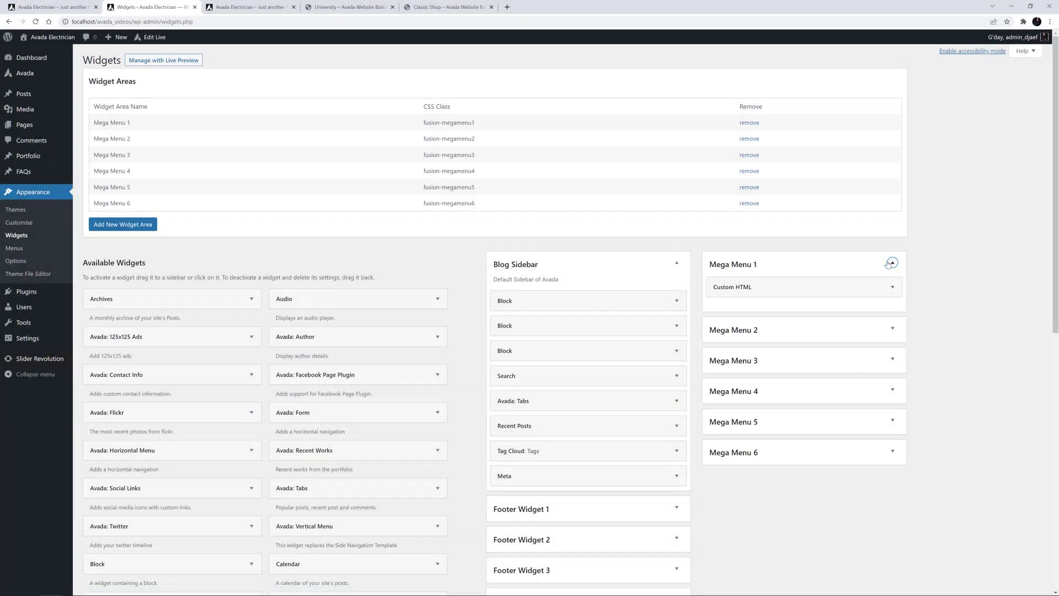
{"action": "left_click", "coordinate": [892, 287]}
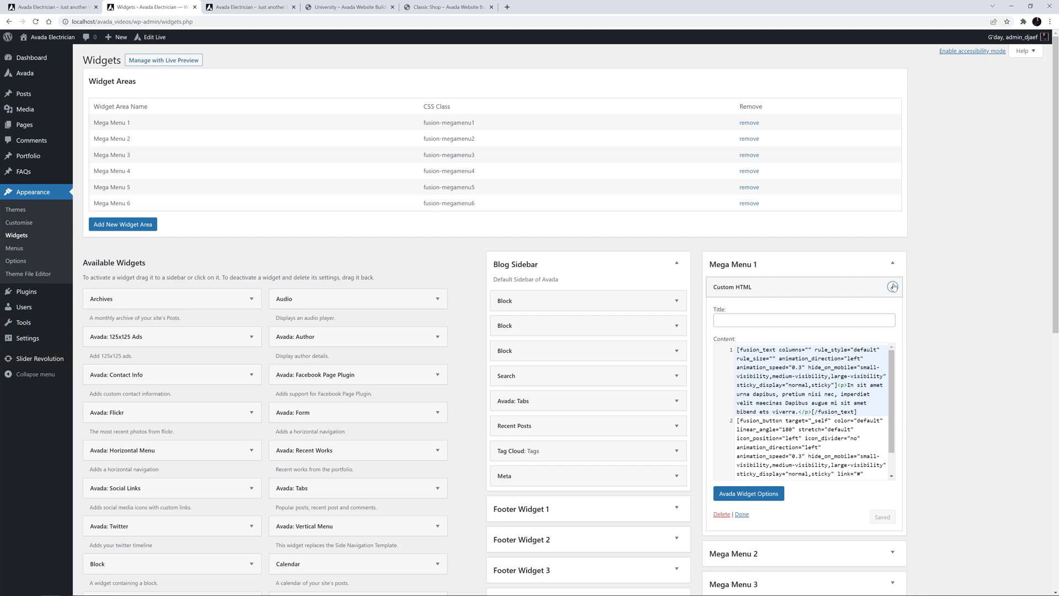
{"action": "left_click", "coordinate": [53, 5]}
{"action": "key", "text": "F5"}
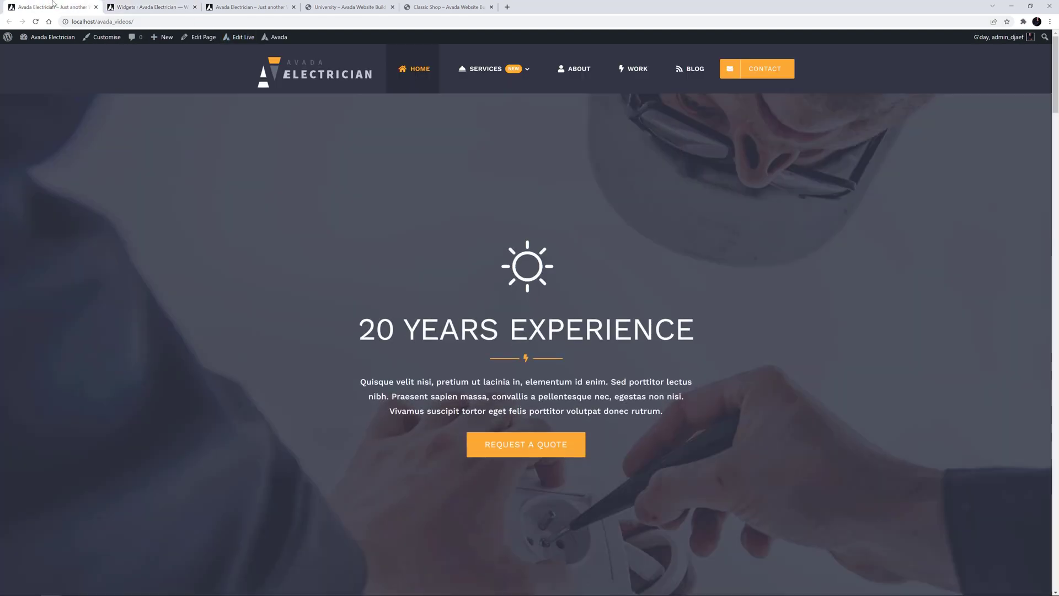
{"action": "mouse_move", "coordinate": [489, 68]}
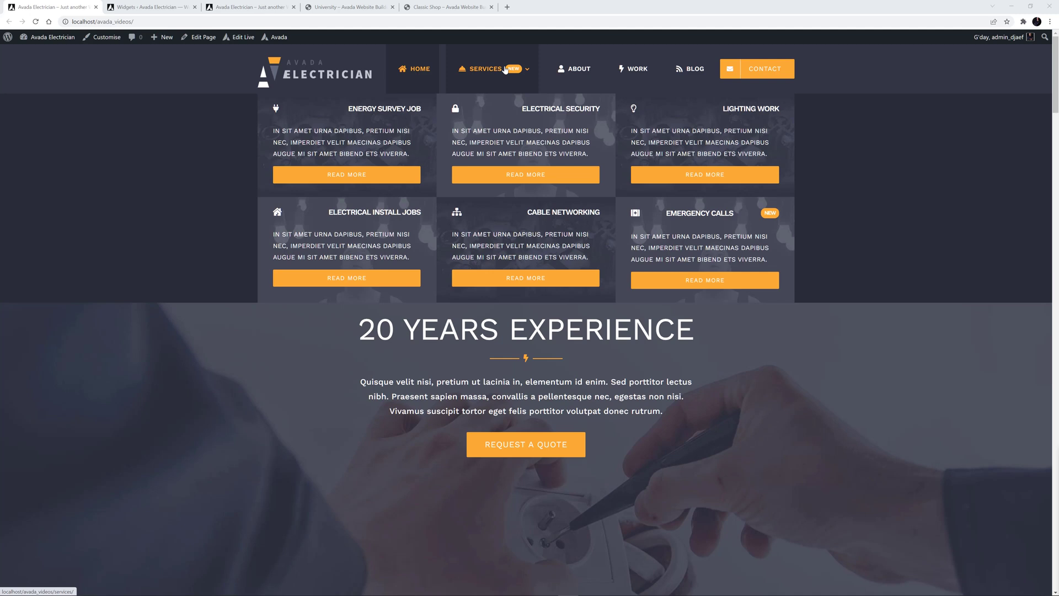
{"action": "mouse_move", "coordinate": [237, 38]}
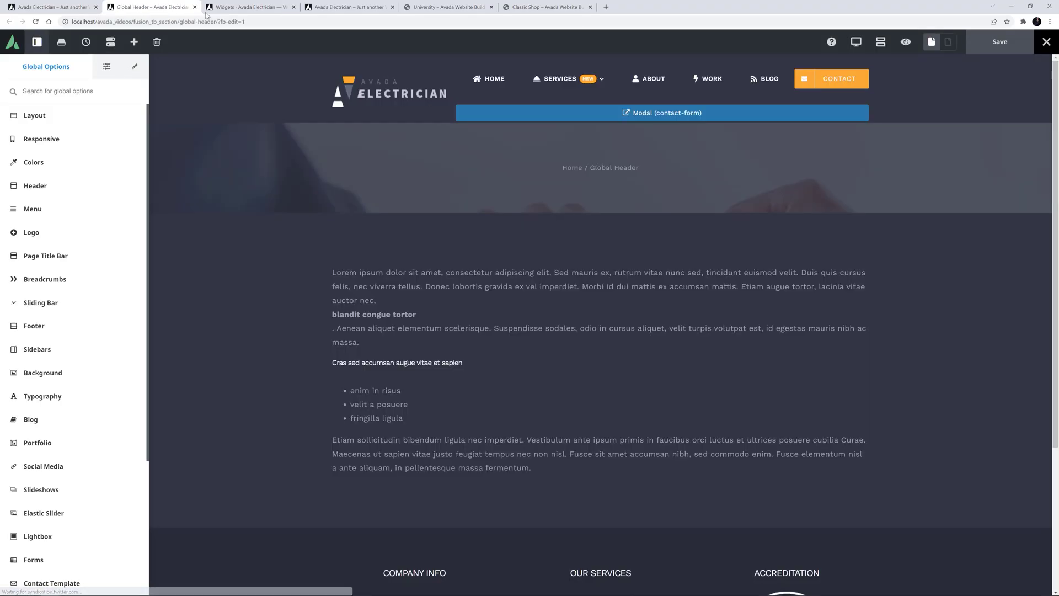
- In the header Menu element's Main options, set Mega Menu Title Justification to Flex Start
{"action": "left_click", "coordinate": [687, 79]}
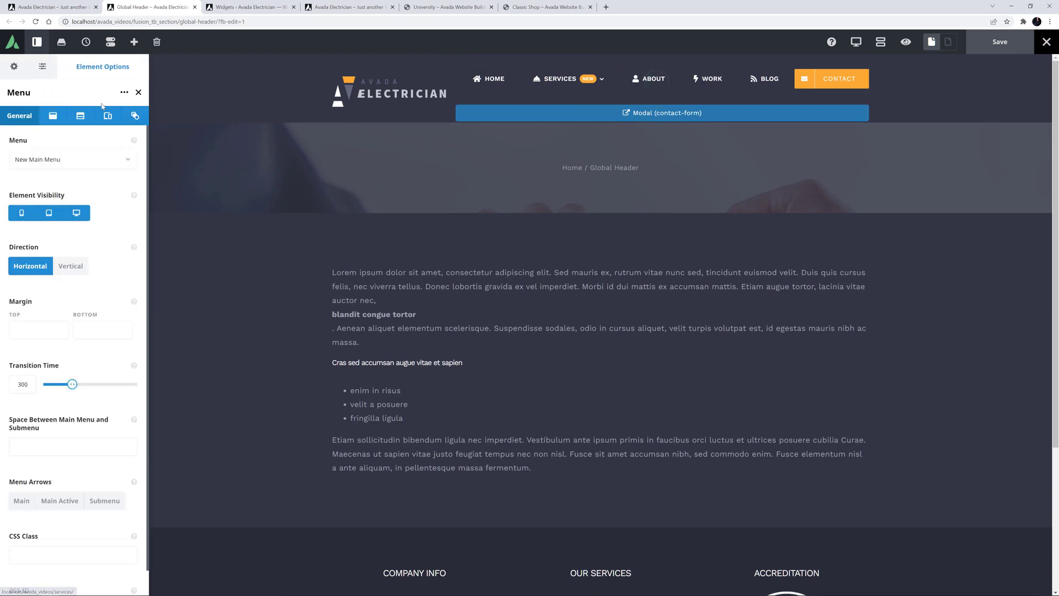
{"action": "left_click", "coordinate": [53, 115]}
{"action": "scroll", "coordinate": [100, 328], "scroll_direction": "down", "scroll_amount": 4}
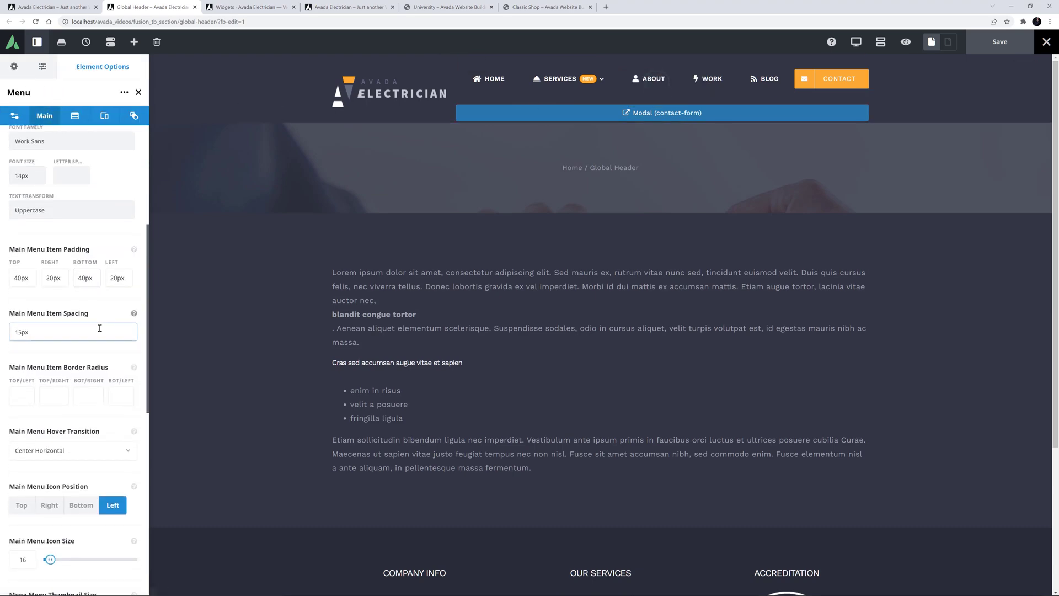
{"action": "scroll", "coordinate": [100, 328], "scroll_direction": "down", "scroll_amount": 4}
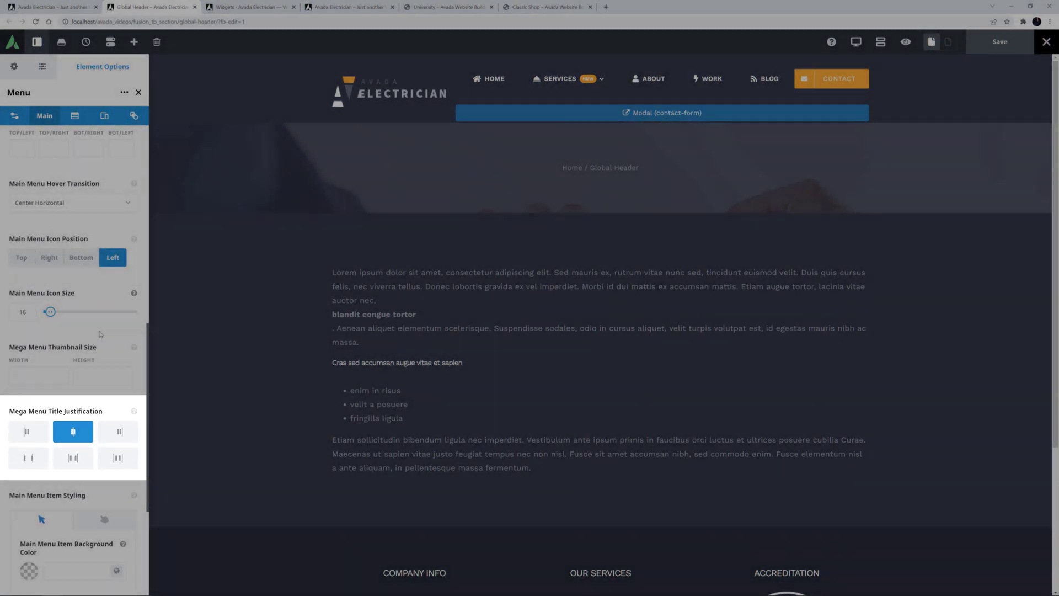
{"action": "left_click", "coordinate": [27, 433]}
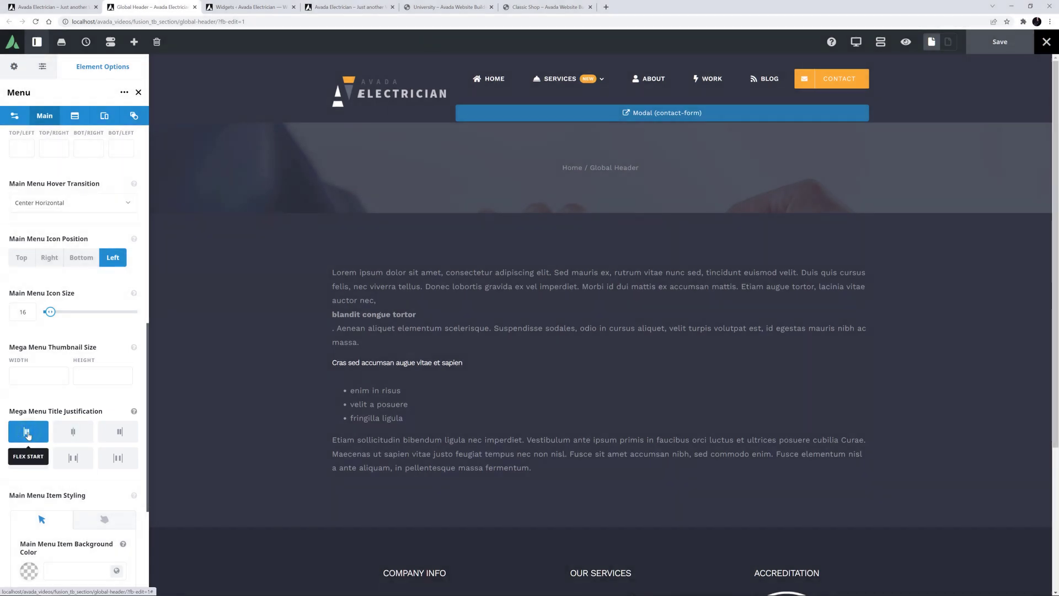
- Set the Menu's Mobile Collapse to Mobile Breakpoint to 1300 and save the Global Header
{"action": "left_click", "coordinate": [106, 116]}
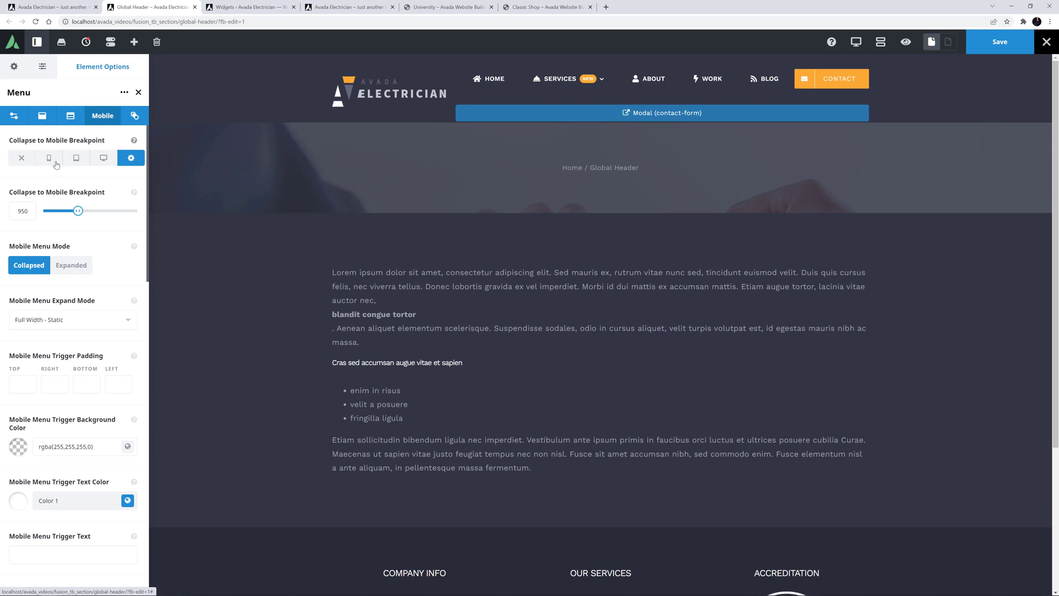
{"action": "left_click", "coordinate": [30, 213]}
{"action": "double_click", "coordinate": [31, 213]}
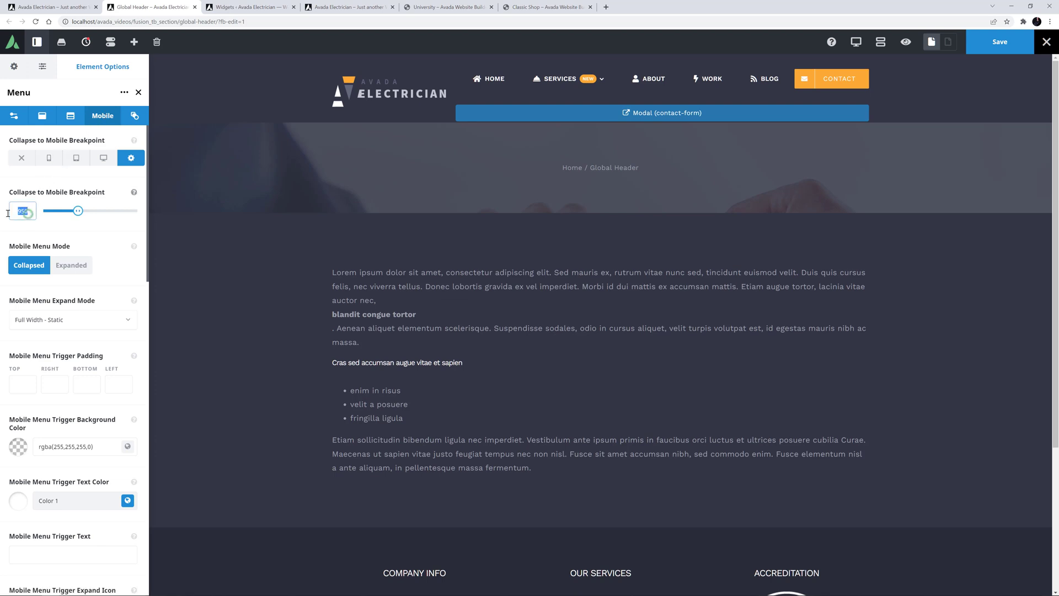
{"action": "type", "text": "1300"}
{"action": "left_click", "coordinate": [89, 235]}
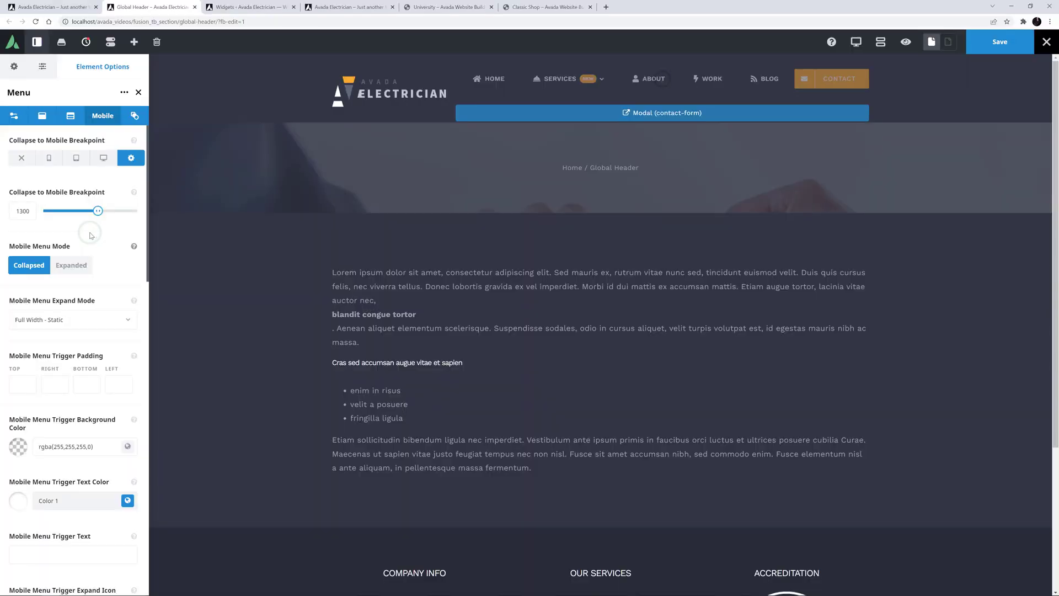
{"action": "left_click", "coordinate": [999, 45]}
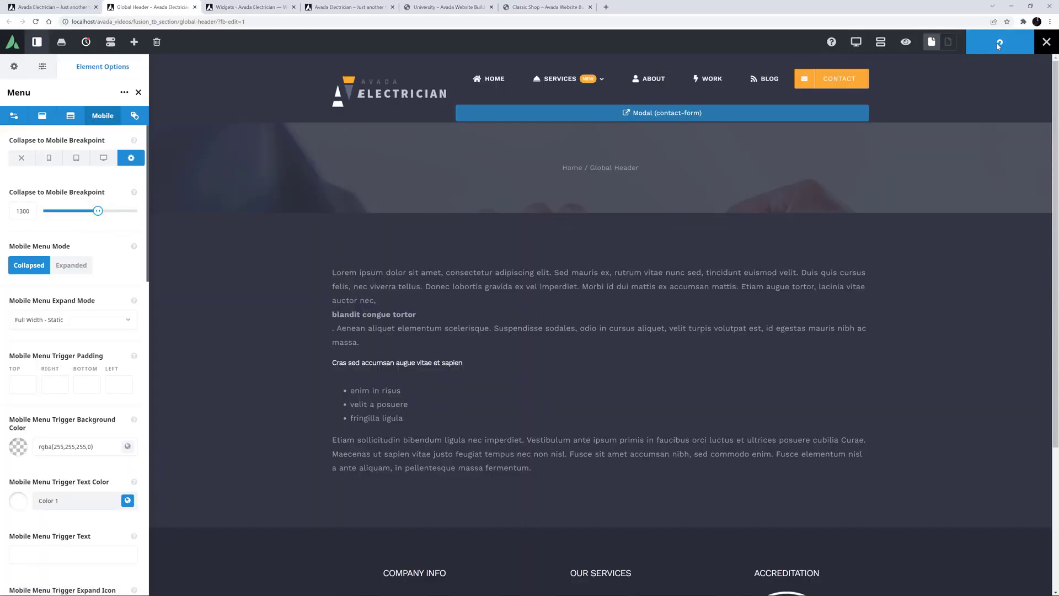
- Return to the Avada Electrician homepage tab and reload it with F5
{"action": "left_click", "coordinate": [36, 8]}
{"action": "key", "text": "F5"}
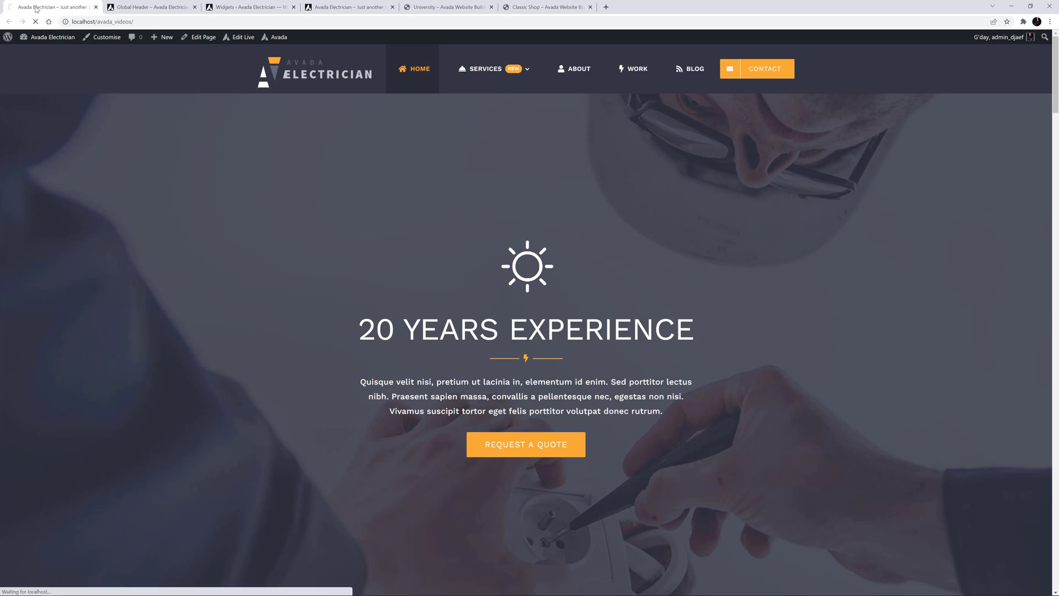